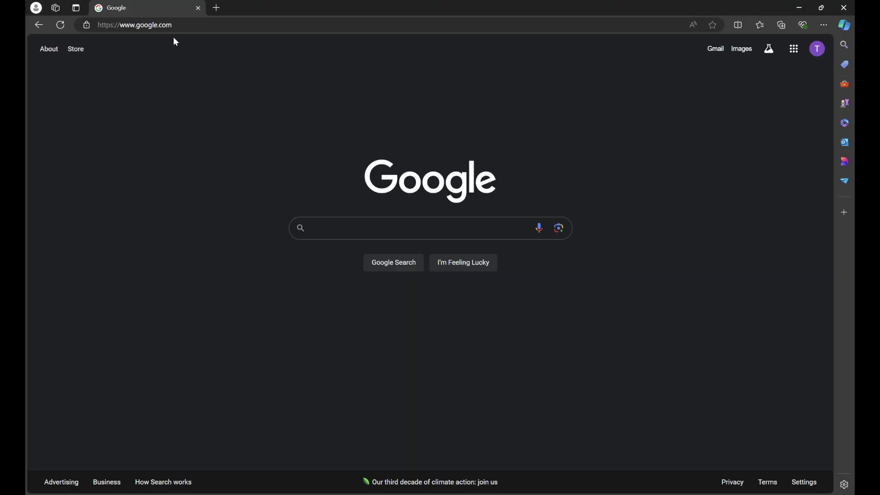
pyautogui.click(171, 26)
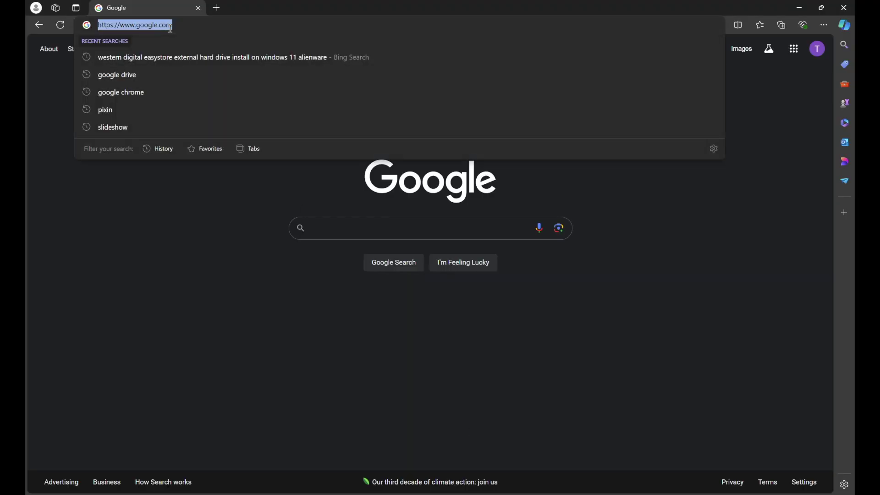
pyautogui.write('www')
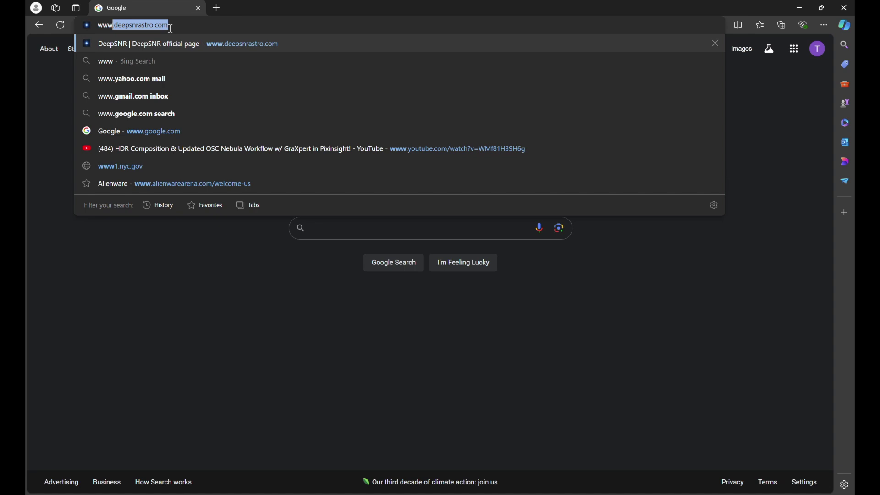
pyautogui.press('Return')
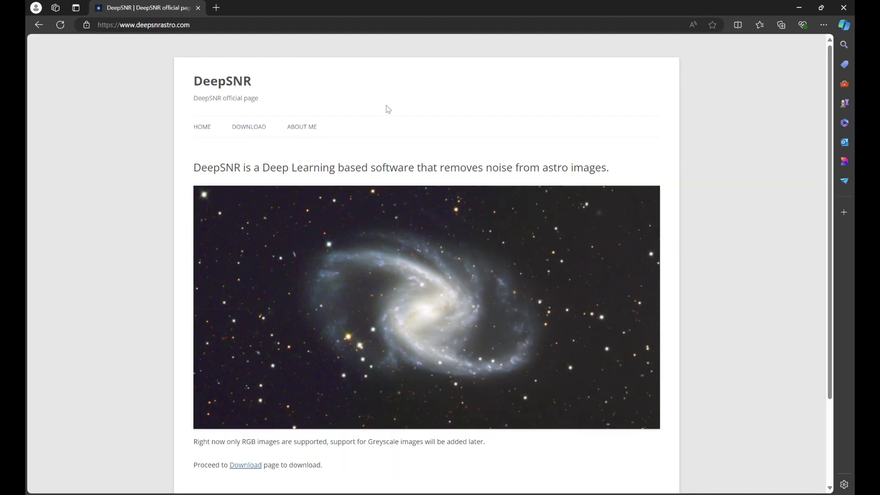
pyautogui.click(253, 132)
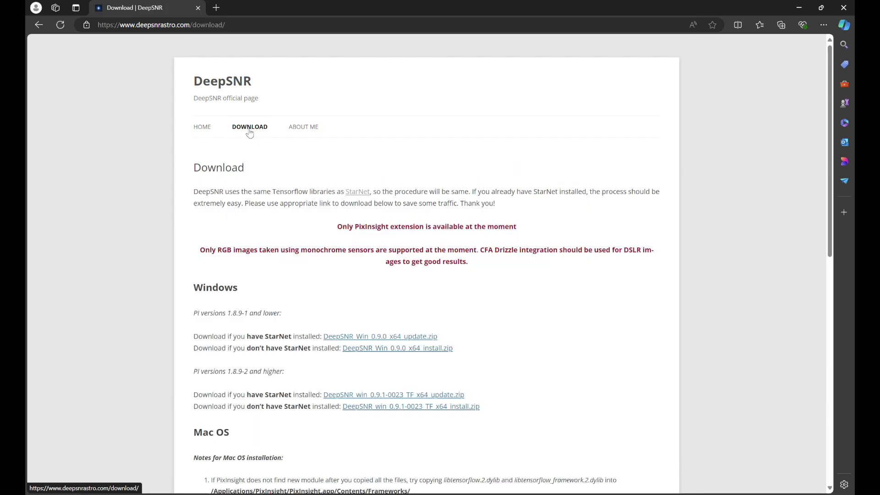
pyautogui.scroll(-4, 531, 312)
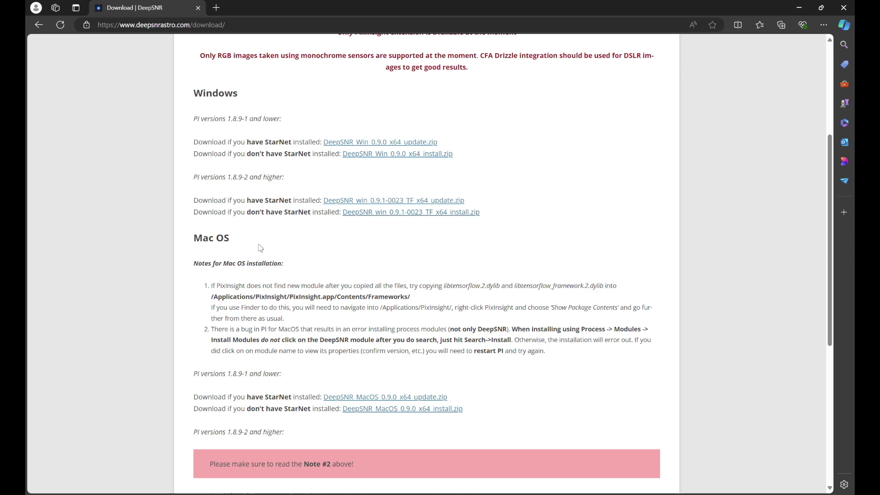
pyautogui.scroll(-5, 407, 262)
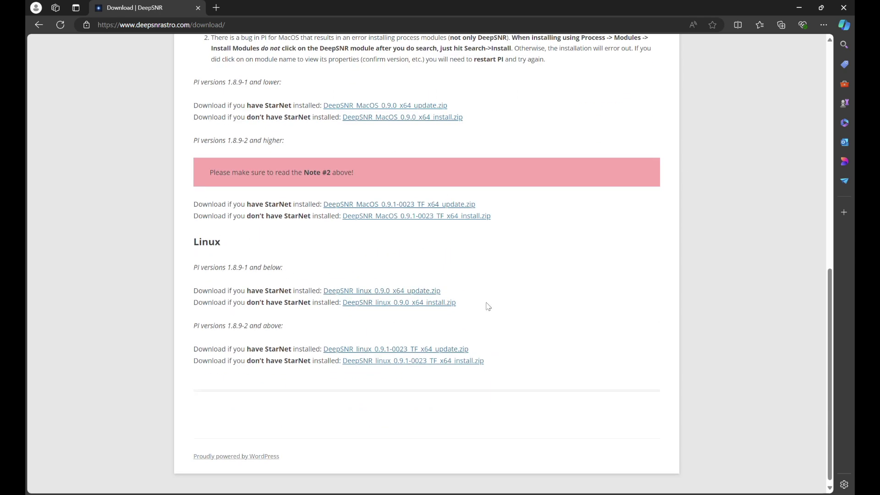
pyautogui.scroll(6, 621, 222)
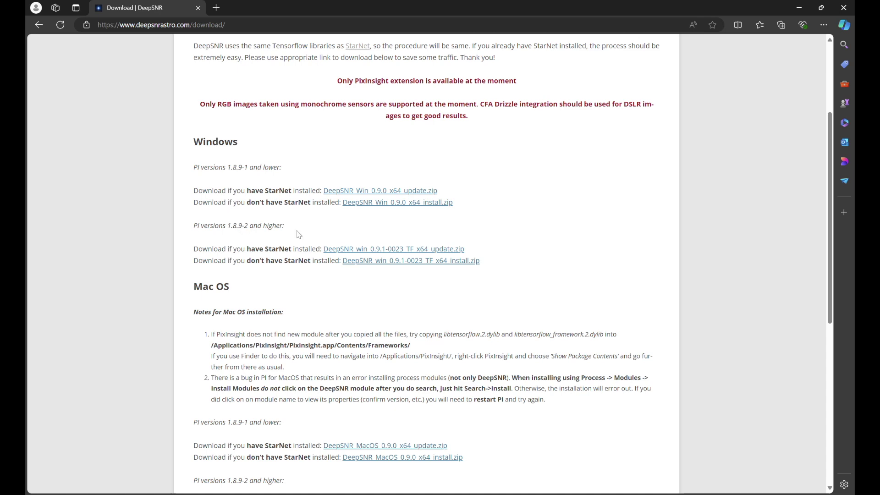
pyautogui.scroll(-5, 324, 242)
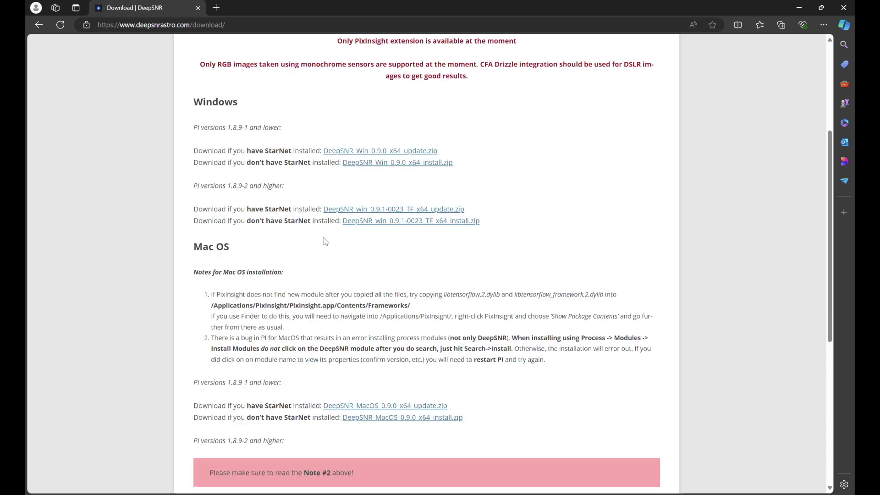
pyautogui.scroll(5, 471, 230)
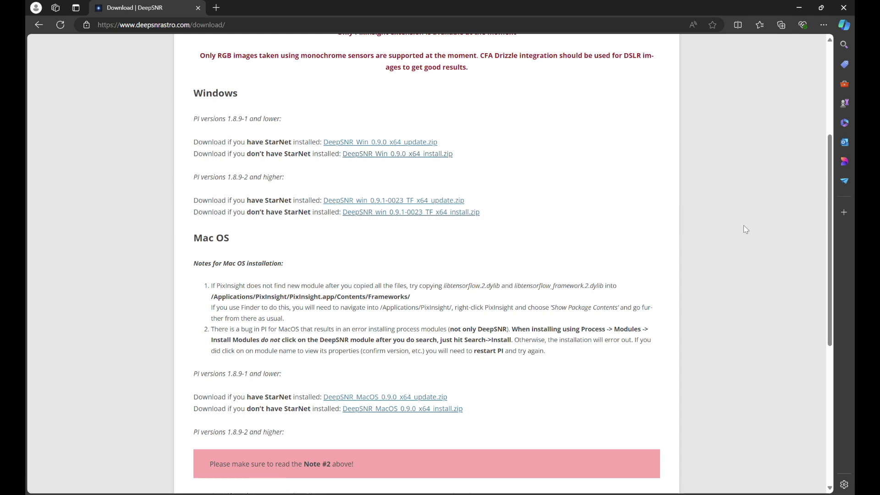
# - Open the downloaded DeepSNR_win_0.9.1-0023_TF_x64_install.zip and its inner folder, and select DeepSNR_weights.pb and DeepSNR-pxm.dll
pyautogui.click(823, 23)
pyautogui.click(720, 145)
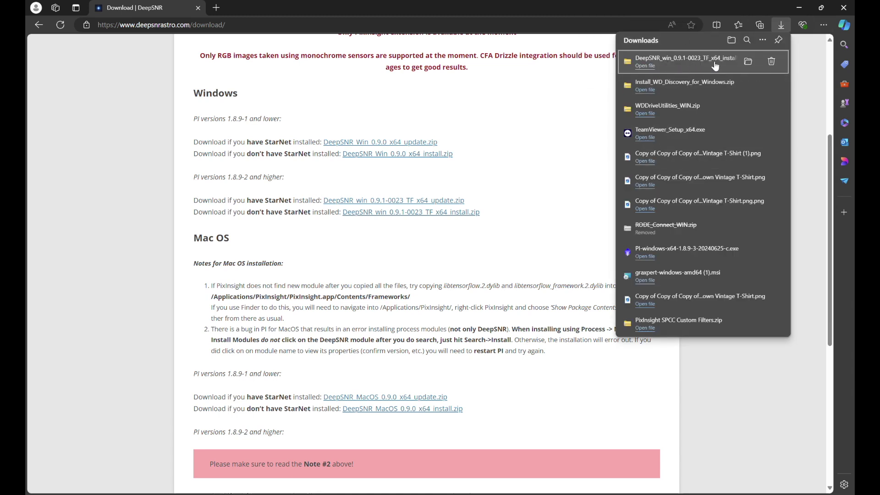
pyautogui.click(641, 65)
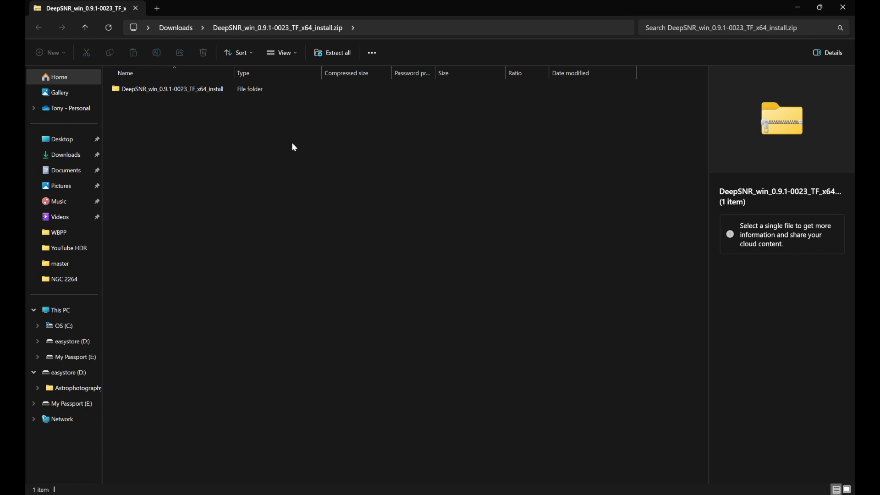
pyautogui.doubleClick(117, 94)
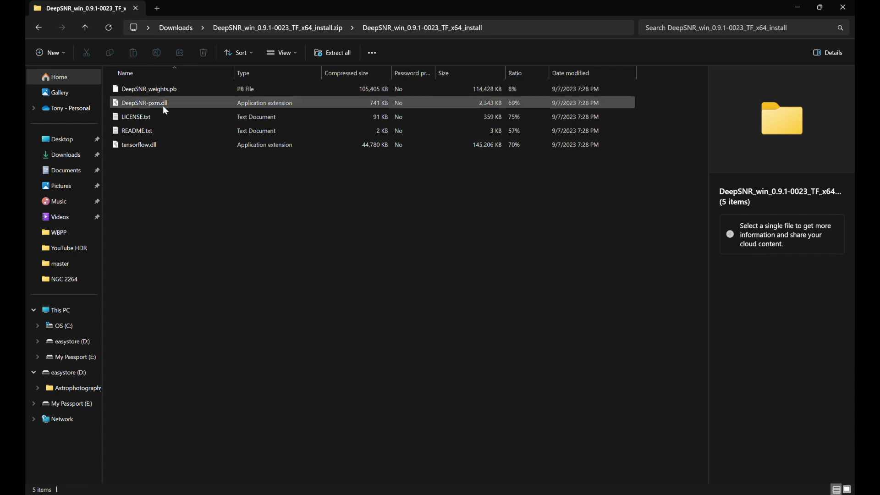
pyautogui.click(172, 94)
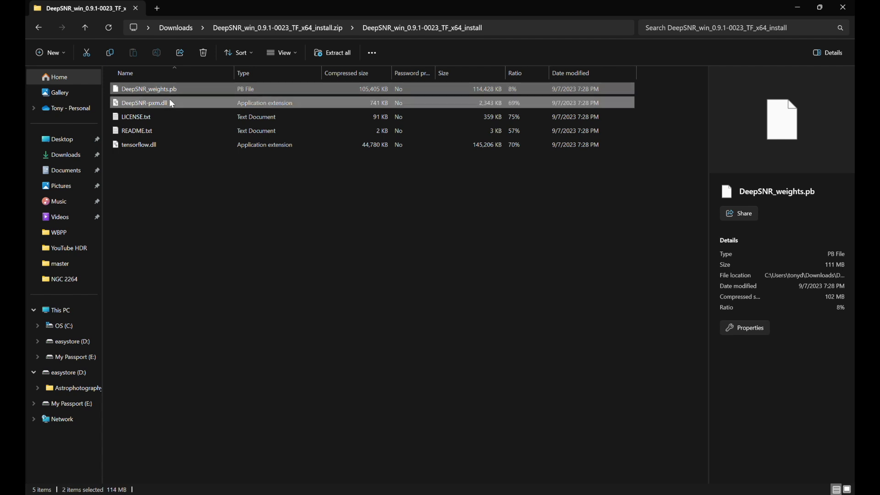
pyautogui.keyDown('ctrl'); pyautogui.click(170, 102); pyautogui.keyUp('ctrl')
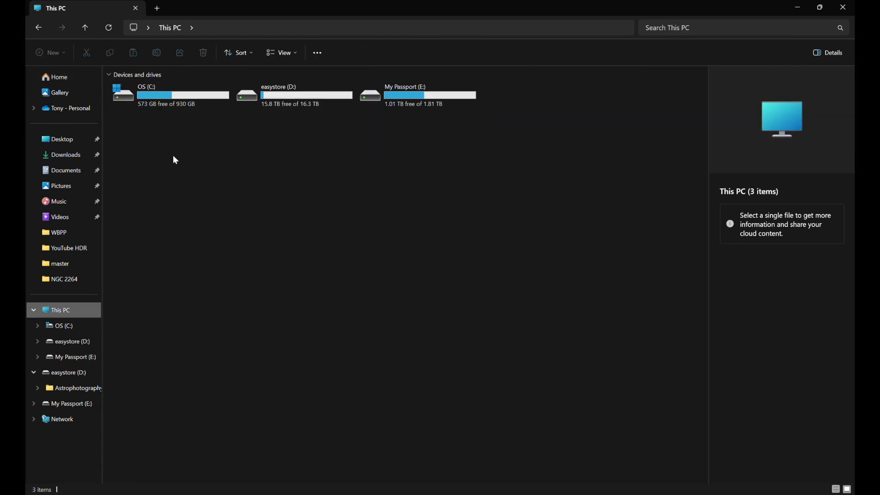
# - Browse to the C: drive's Program Files > PixInsight > bin folder, and close the file window
pyautogui.doubleClick(159, 105)
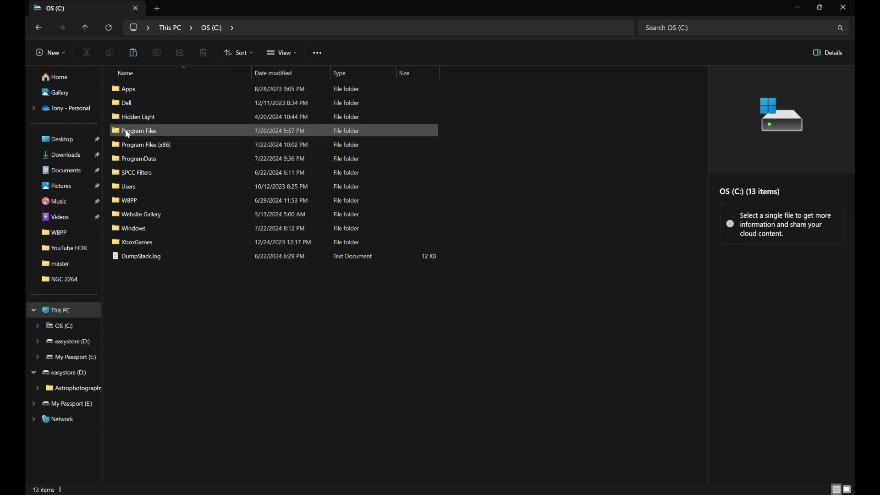
pyautogui.doubleClick(145, 132)
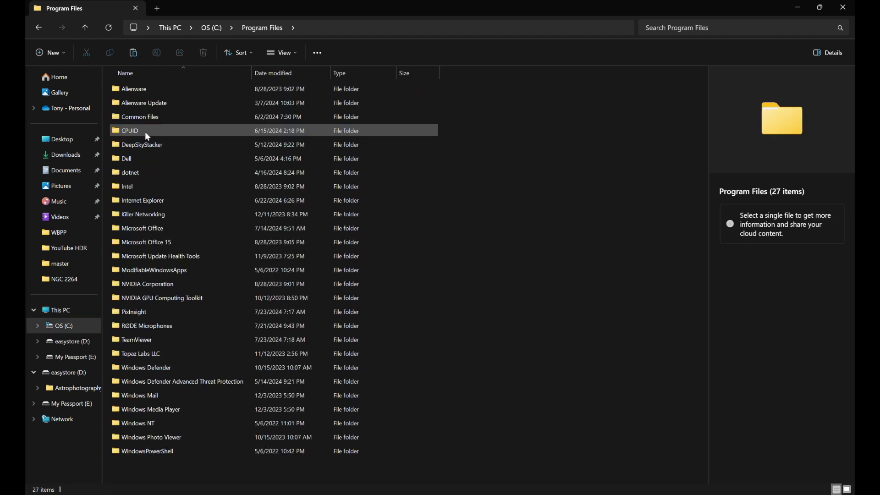
pyautogui.doubleClick(123, 314)
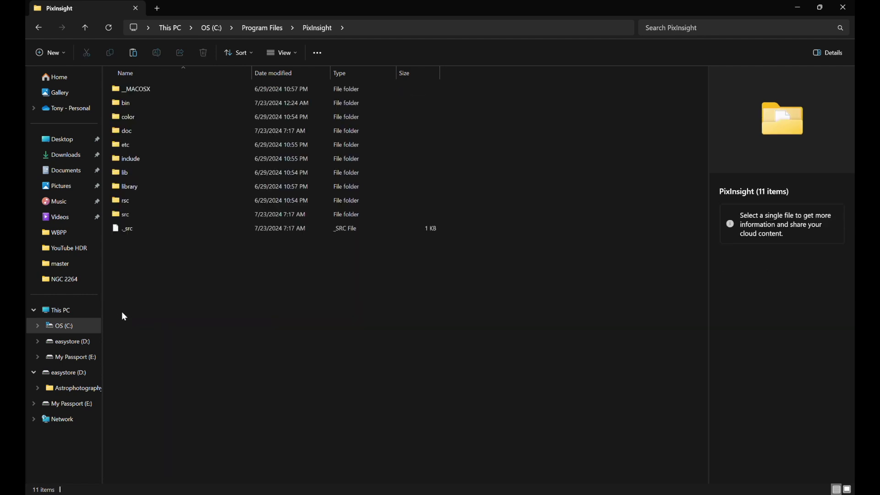
pyautogui.moveTo(122, 104)
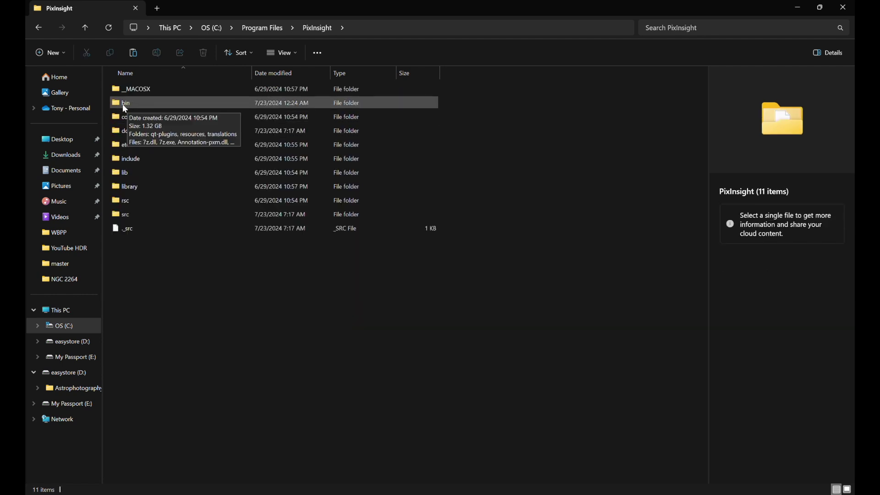
pyautogui.doubleClick(118, 108)
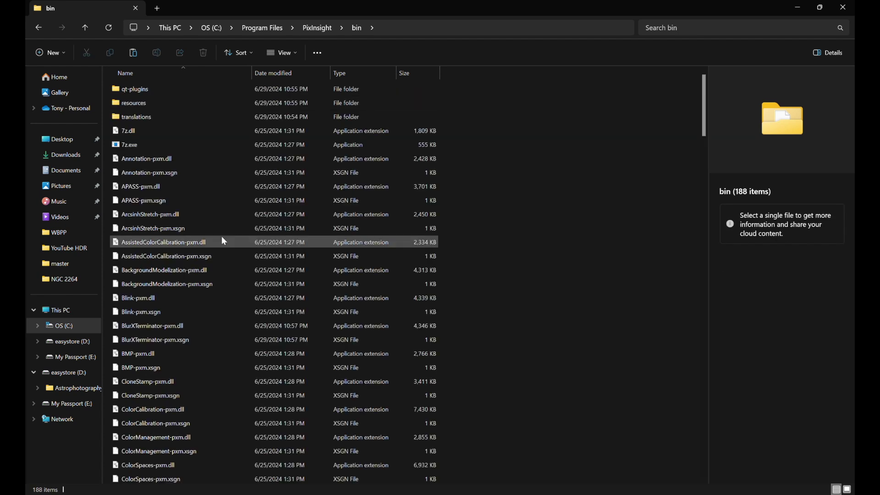
pyautogui.moveTo(222, 237)
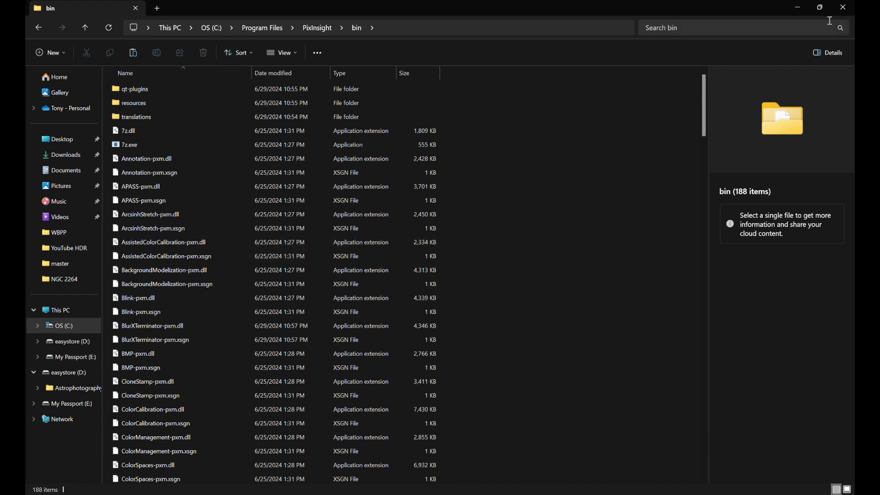
pyautogui.click(844, 9)
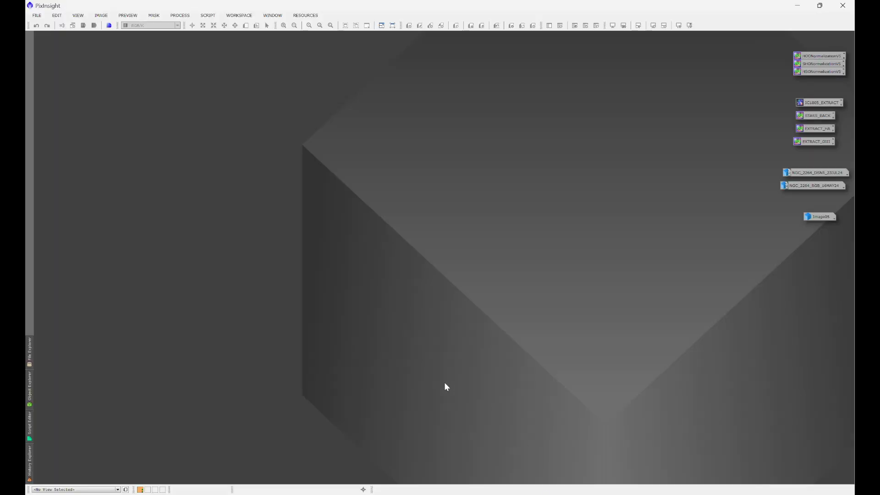
# - Search C:/Program Files/PixInsight/bin for installable modules in PixInsight, and close the module installer
pyautogui.click(179, 15)
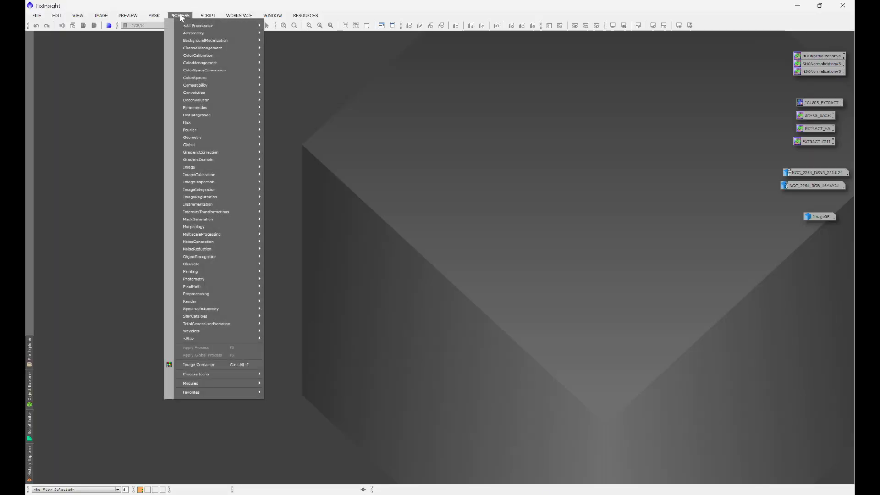
pyautogui.moveTo(191, 386)
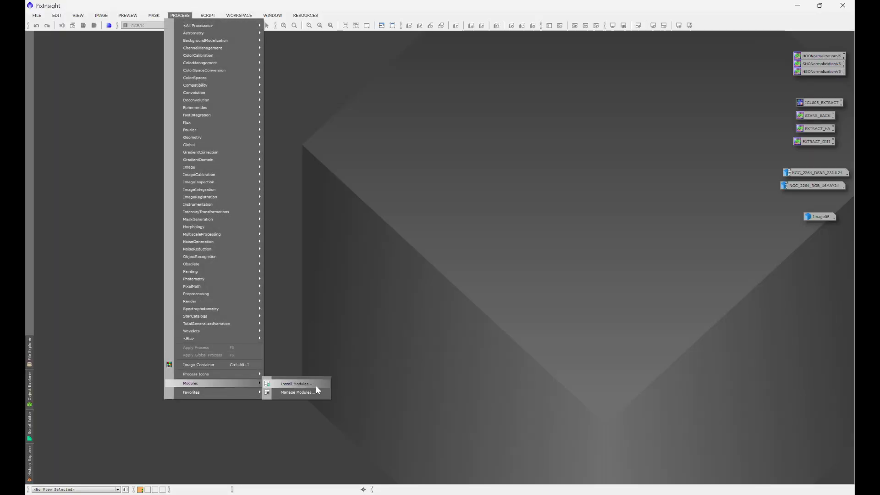
pyautogui.click(297, 384)
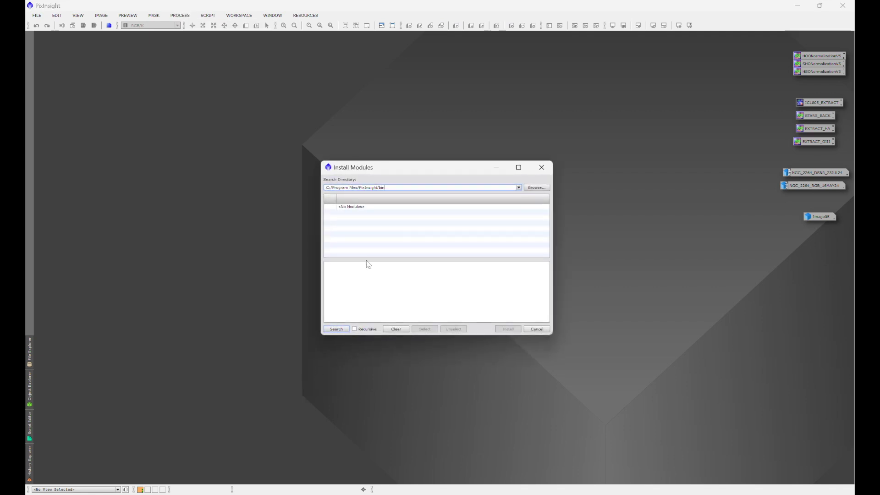
pyautogui.click(334, 330)
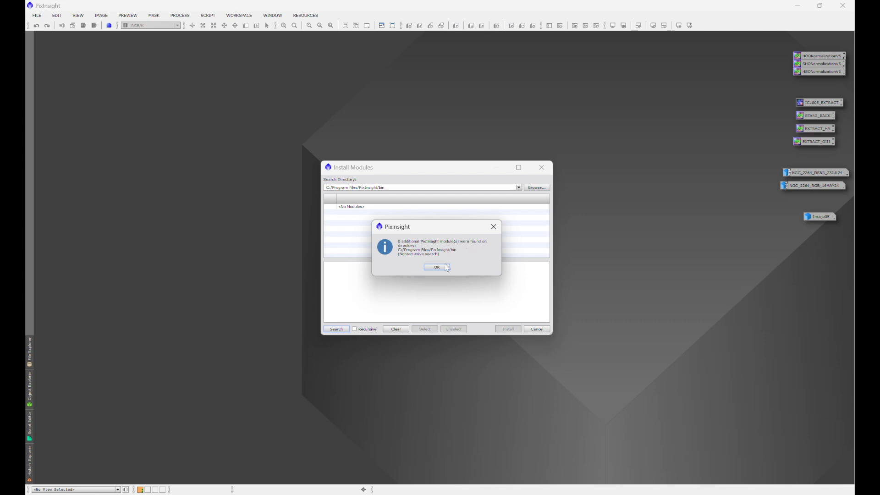
pyautogui.click(435, 268)
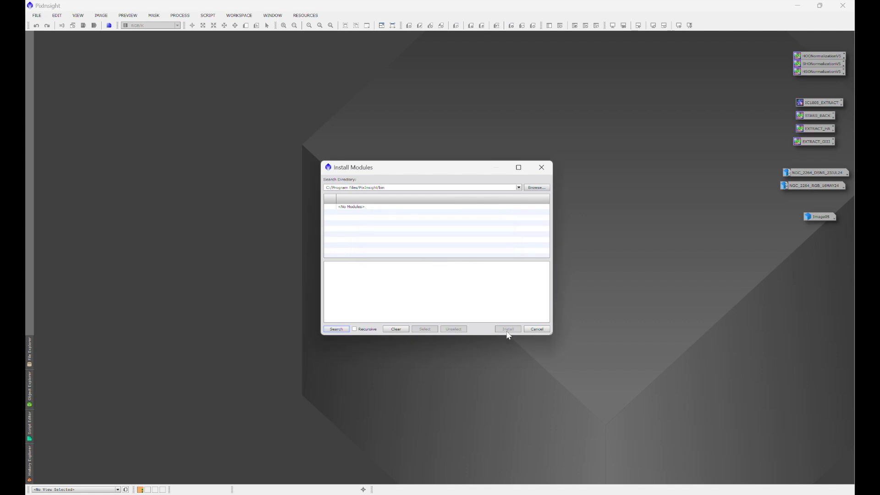
pyautogui.click(541, 167)
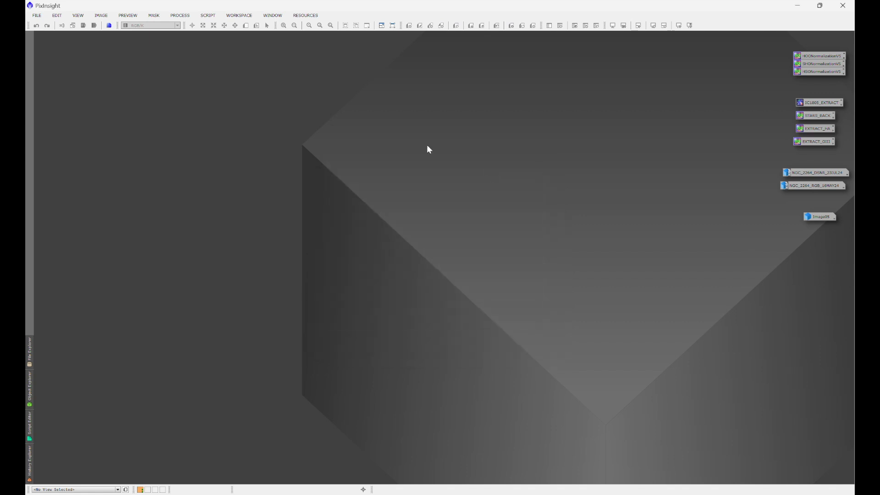
# - Locate the DeepSNR process in the list of all processes
pyautogui.click(180, 16)
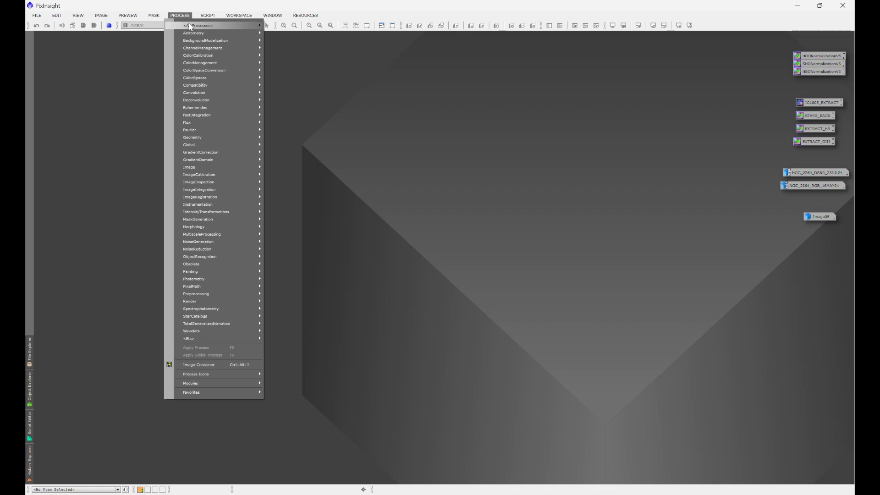
pyautogui.moveTo(215, 25)
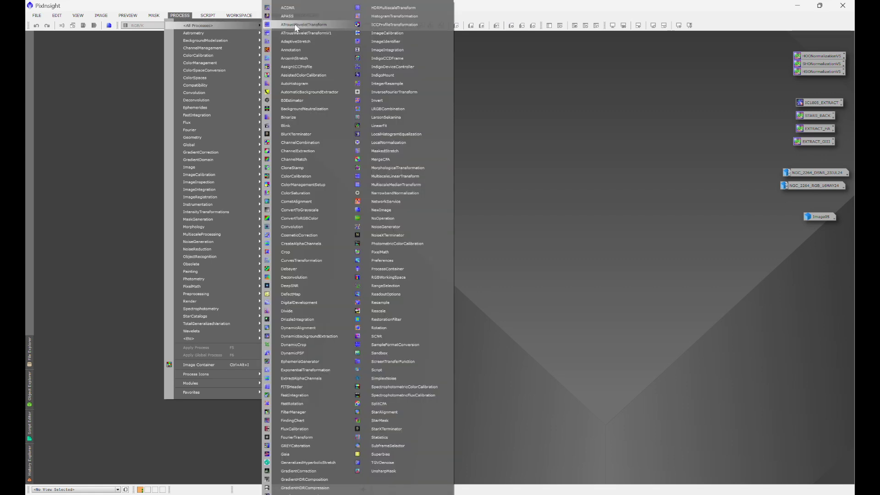
pyautogui.click(301, 286)
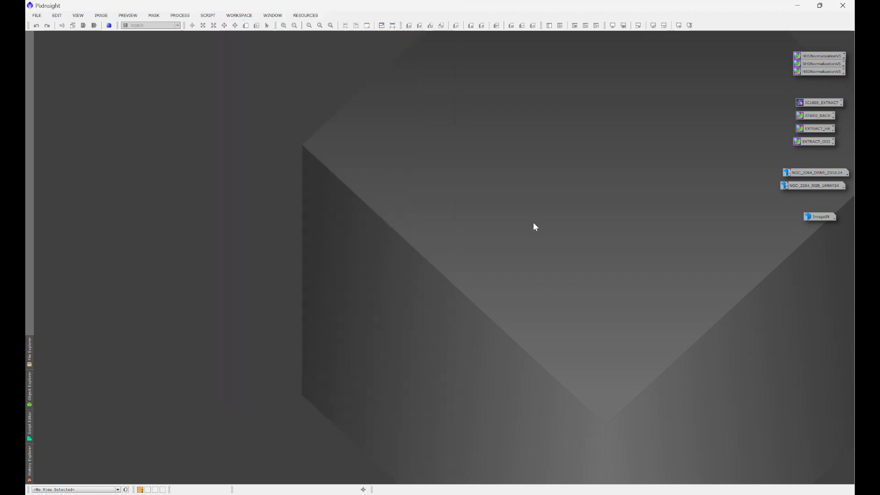
# - Open the combined RGB autocrop drizzle 1x masterLight image from the WBPP > NGC 2264 > master folder
pyautogui.click(36, 16)
pyautogui.click(50, 26)
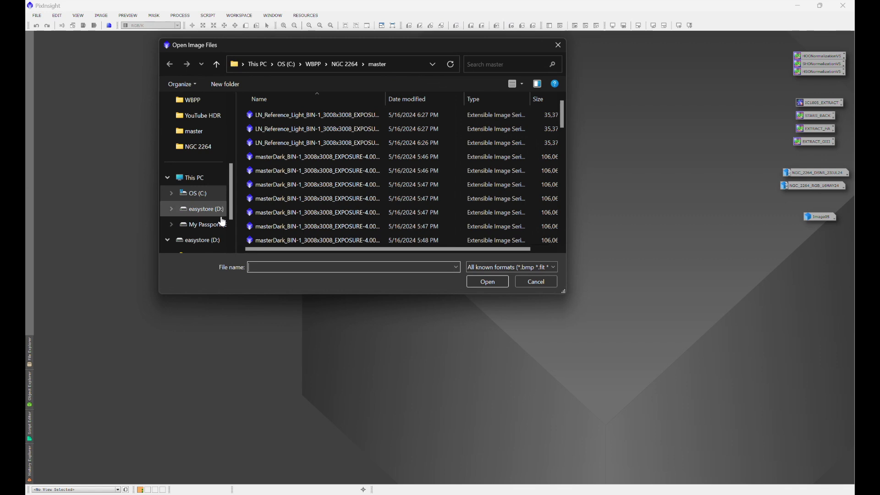
pyautogui.click(191, 106)
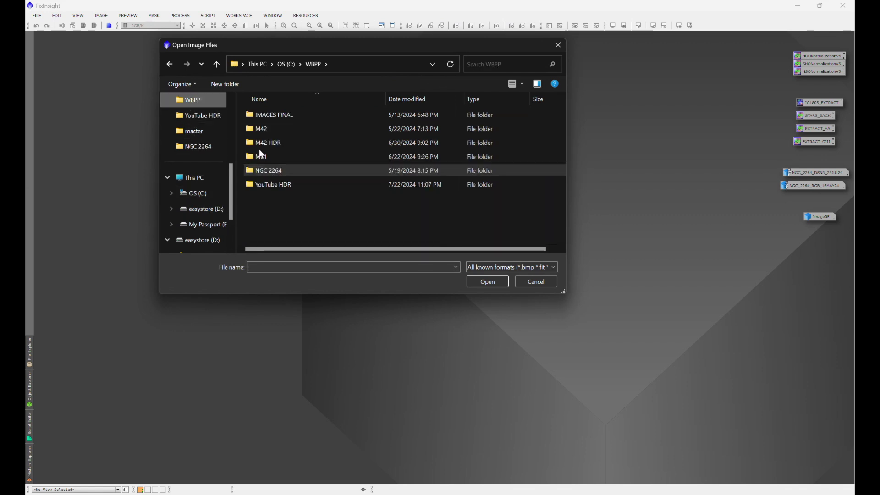
pyautogui.doubleClick(251, 172)
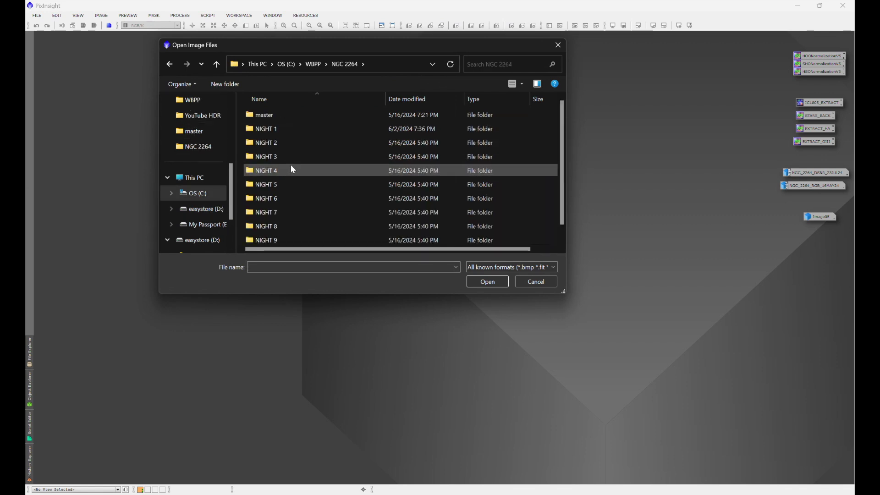
pyautogui.doubleClick(271, 114)
pyautogui.scroll(-10, 312, 174)
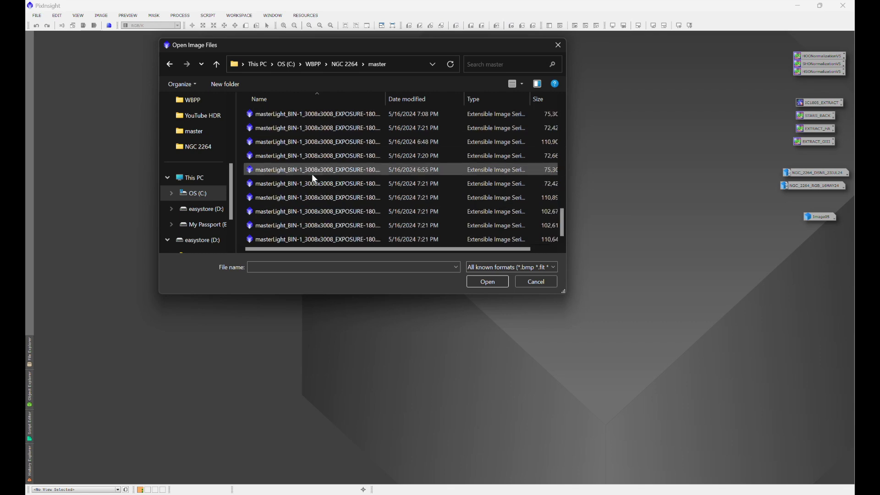
pyautogui.doubleClick(278, 225)
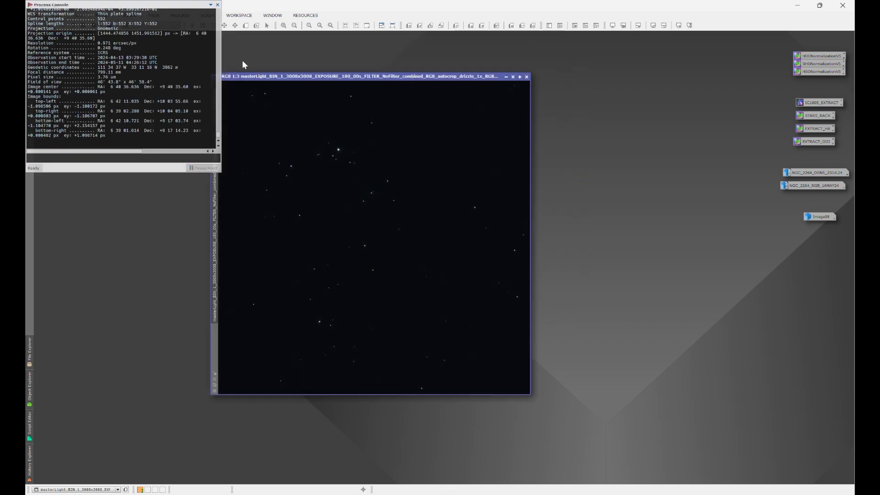
# - Examine the per-channel mean and median of the RGB master image with Statistics, and close the Statistics window
pyautogui.moveTo(299, 76); pyautogui.dragTo(353, 107)
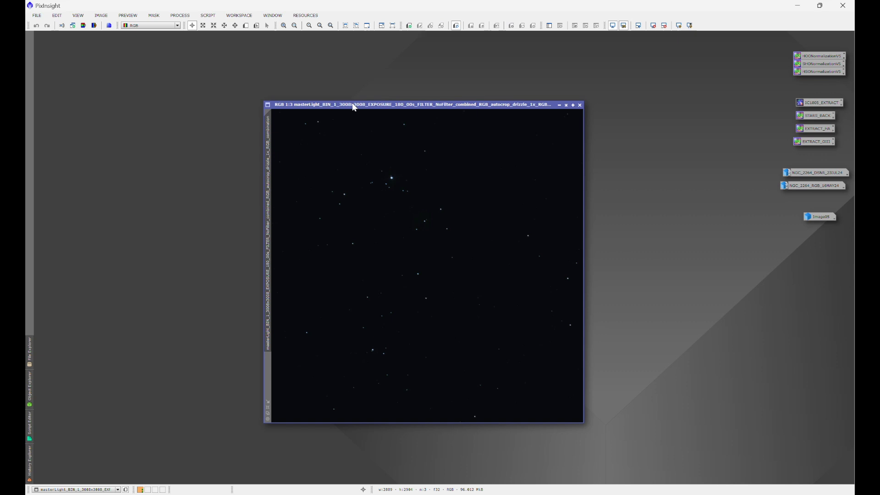
pyautogui.click(180, 15)
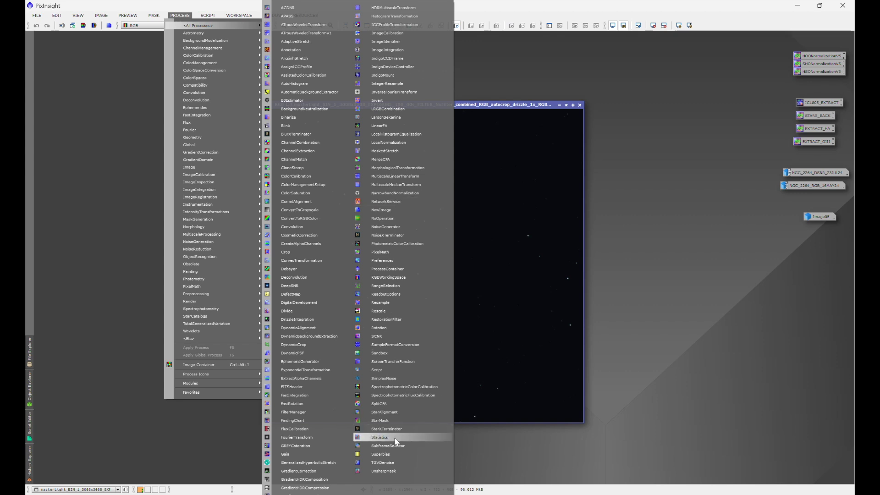
pyautogui.click(381, 437)
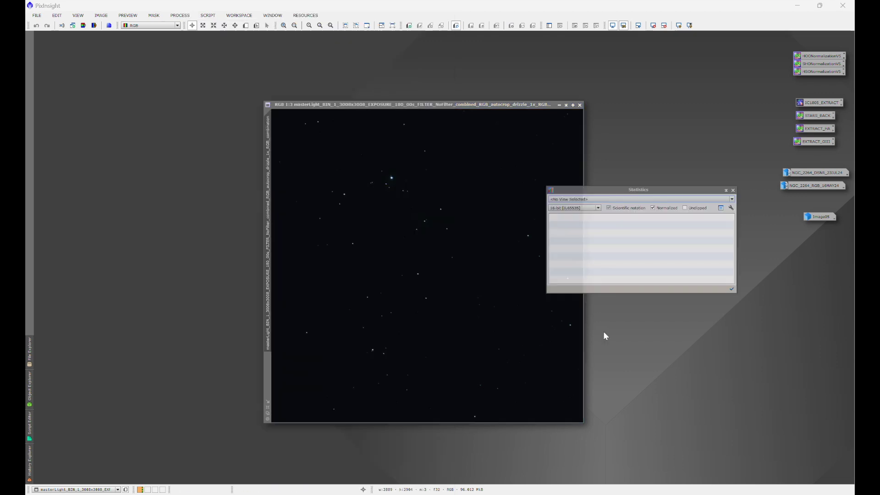
pyautogui.click(619, 198)
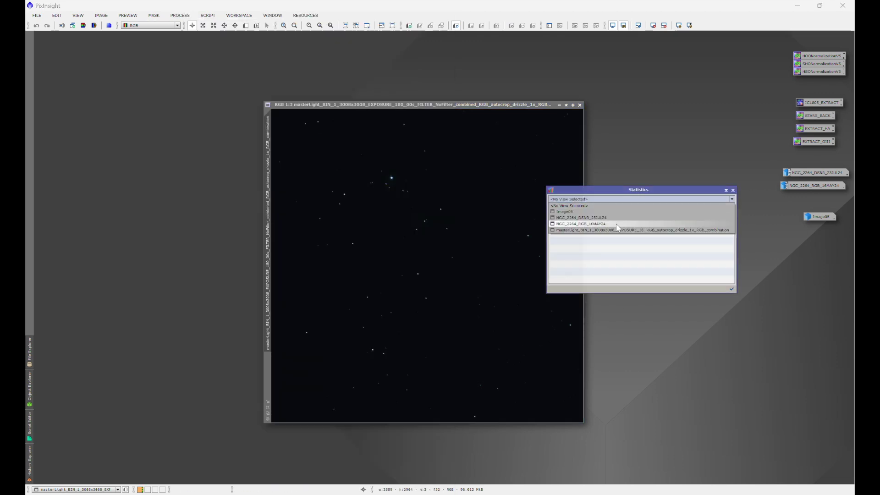
pyautogui.click(607, 233)
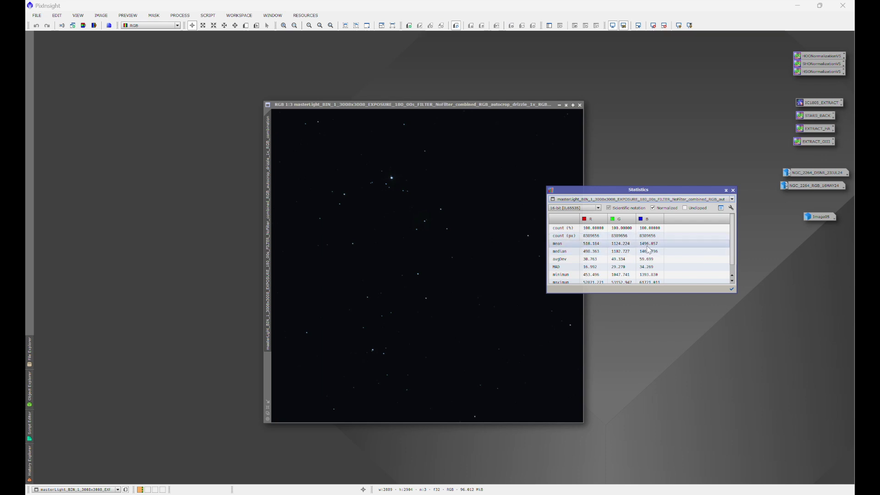
pyautogui.click(733, 190)
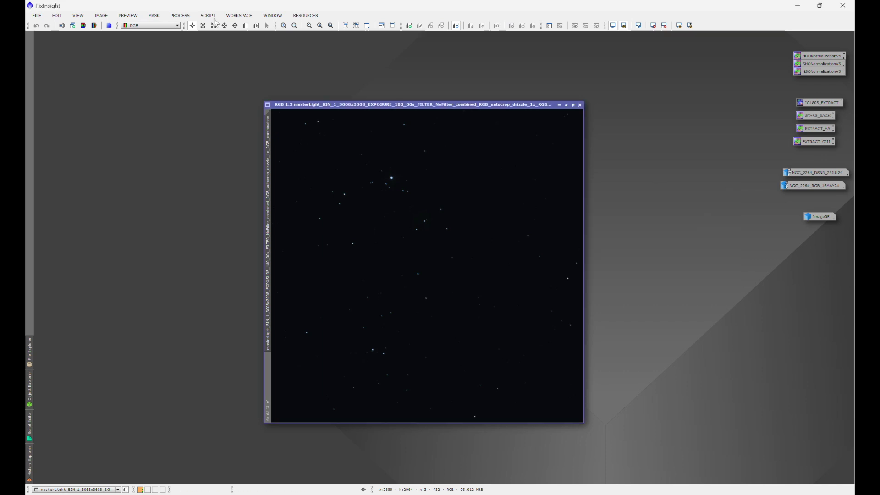
# - Extract the master image's RGB channels and set the blue channel image as the LinearFit reference
pyautogui.click(83, 25)
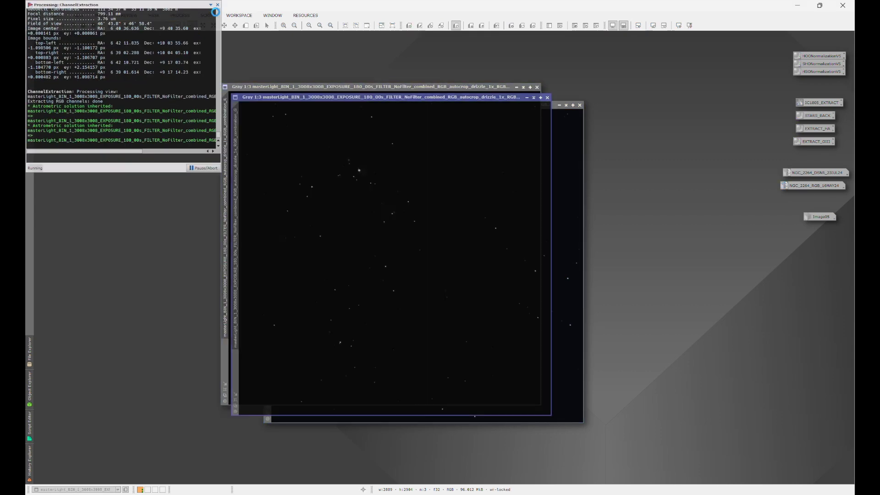
pyautogui.click(218, 5)
pyautogui.click(178, 16)
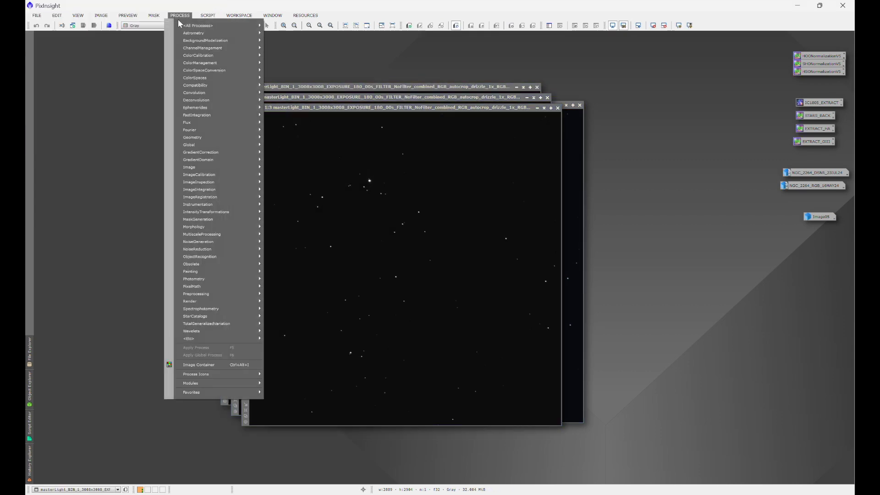
pyautogui.moveTo(201, 25)
pyautogui.click(379, 126)
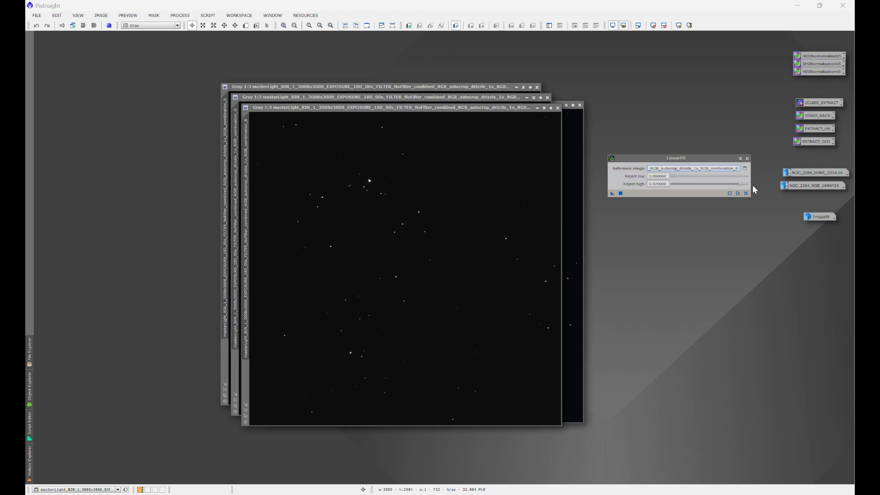
pyautogui.click(745, 168)
pyautogui.click(550, 243)
pyautogui.click(535, 280)
pyautogui.click(527, 266)
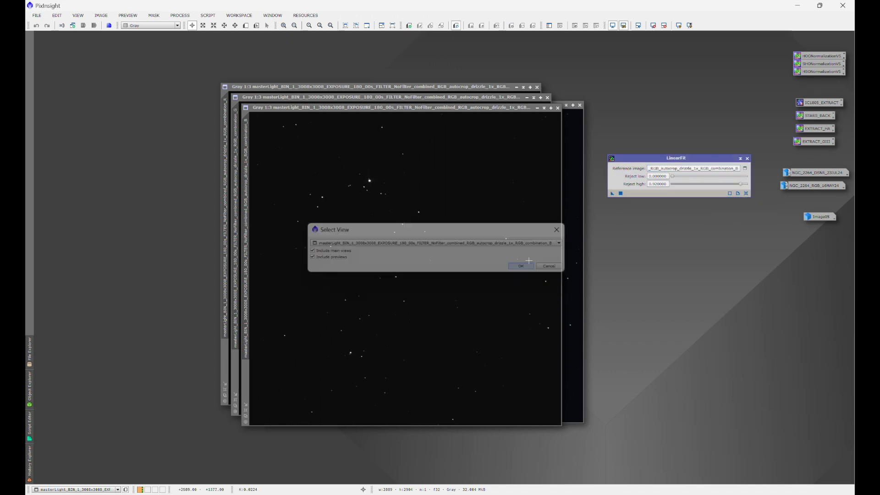
# - Iconize the blue channel image, apply LinearFit to the green channel image, and iconize that one too
pyautogui.click(536, 108)
pyautogui.moveTo(456, 271); pyautogui.dragTo(166, 448)
pyautogui.moveTo(613, 195); pyautogui.dragTo(473, 198)
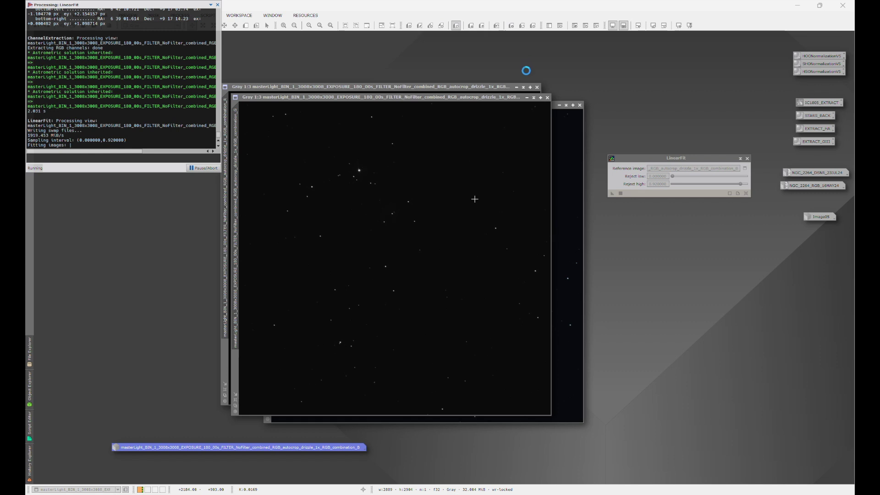
pyautogui.click(527, 97)
pyautogui.moveTo(399, 260); pyautogui.dragTo(150, 435)
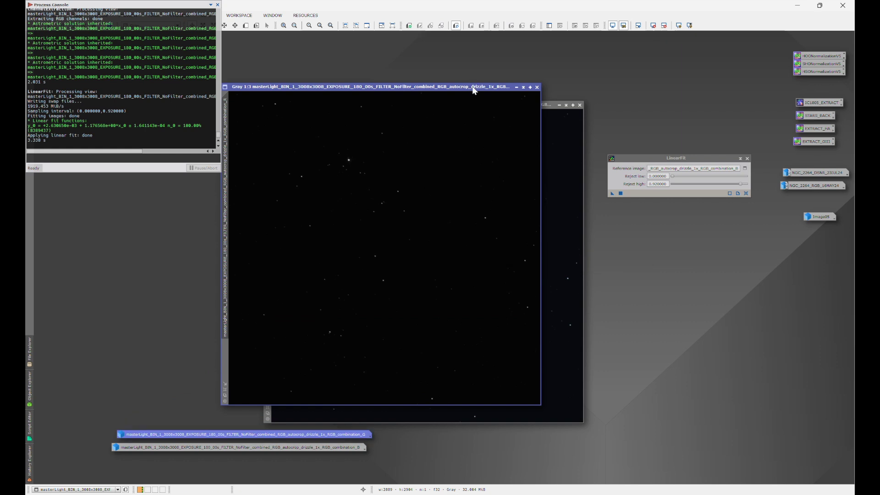
# - Apply LinearFit to the red channel image, iconize it beside the other channels, and close the process console
pyautogui.moveTo(474, 90); pyautogui.dragTo(501, 89)
pyautogui.moveTo(612, 193); pyautogui.dragTo(488, 184)
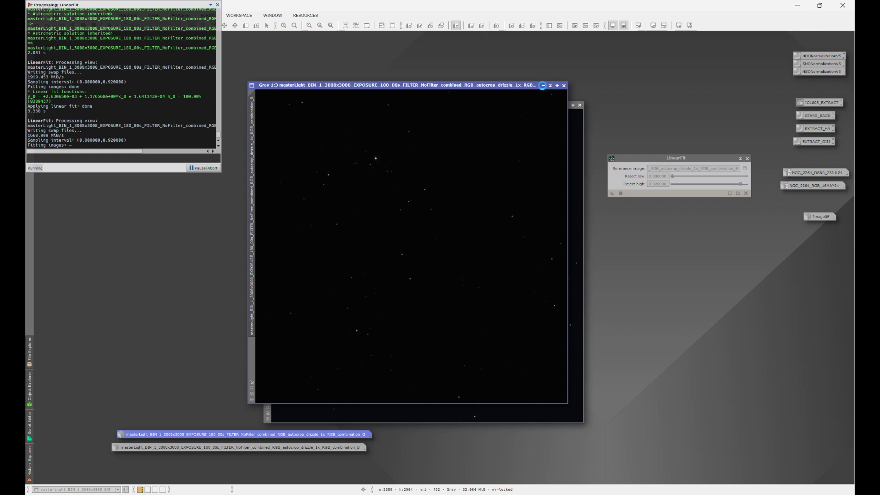
pyautogui.click(543, 85)
pyautogui.moveTo(447, 256); pyautogui.dragTo(160, 433)
pyautogui.moveTo(400, 107); pyautogui.dragTo(390, 88)
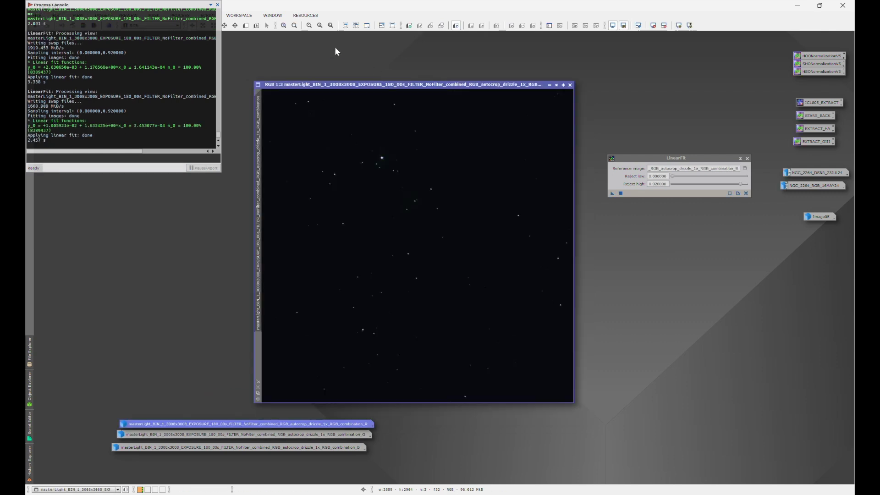
pyautogui.click(218, 5)
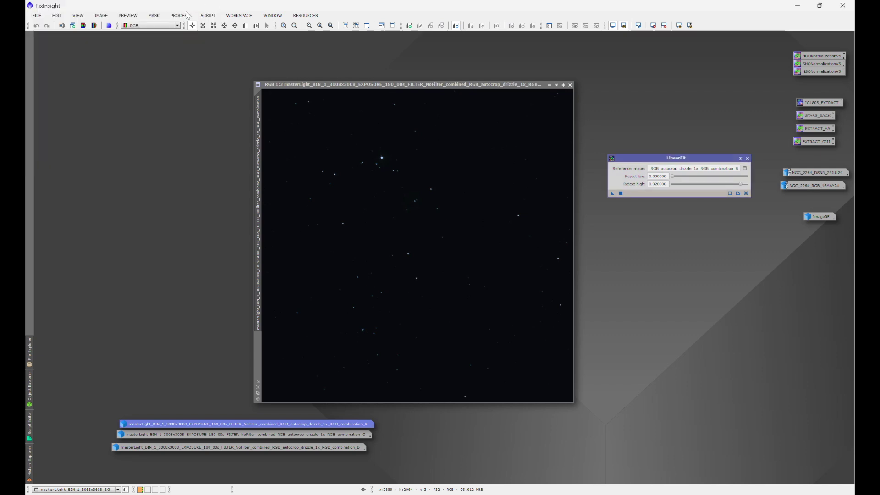
# - Auto-stretch the display of the original RGB master image with ScreenTransferFunction
pyautogui.click(179, 15)
pyautogui.moveTo(202, 26)
pyautogui.click(393, 361)
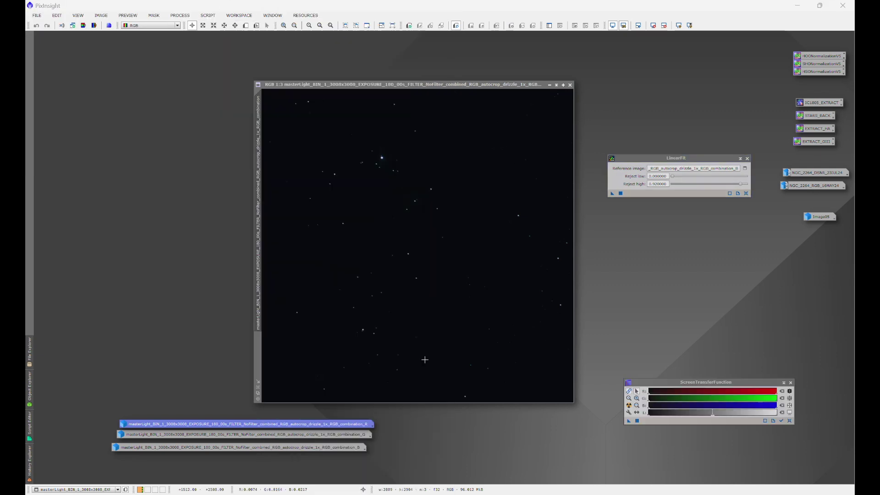
pyautogui.click(628, 406)
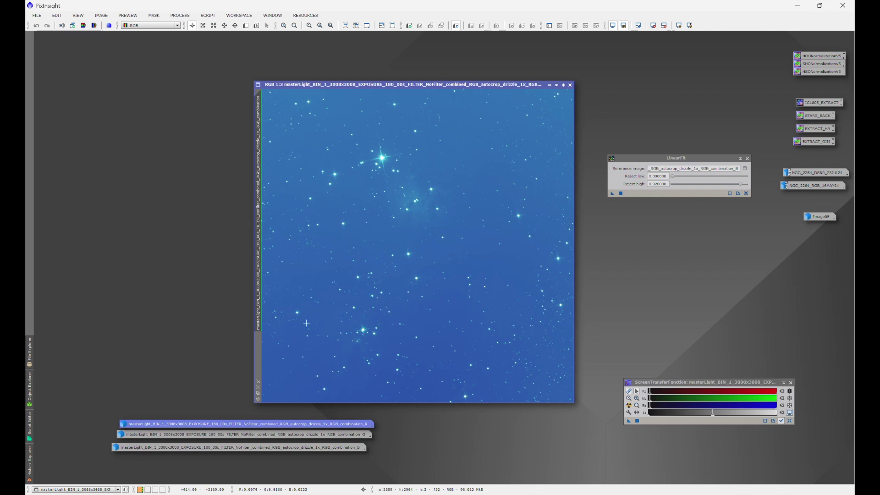
# - Combine the fitted R, G and B channel images into a new RGB image with ChannelCombination, and auto-stretch its display
pyautogui.click(179, 15)
pyautogui.moveTo(202, 25)
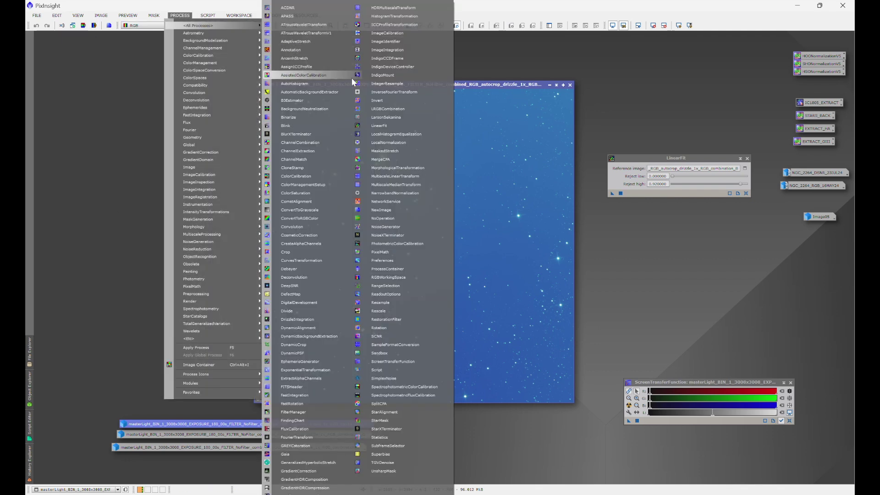
pyautogui.click(319, 141)
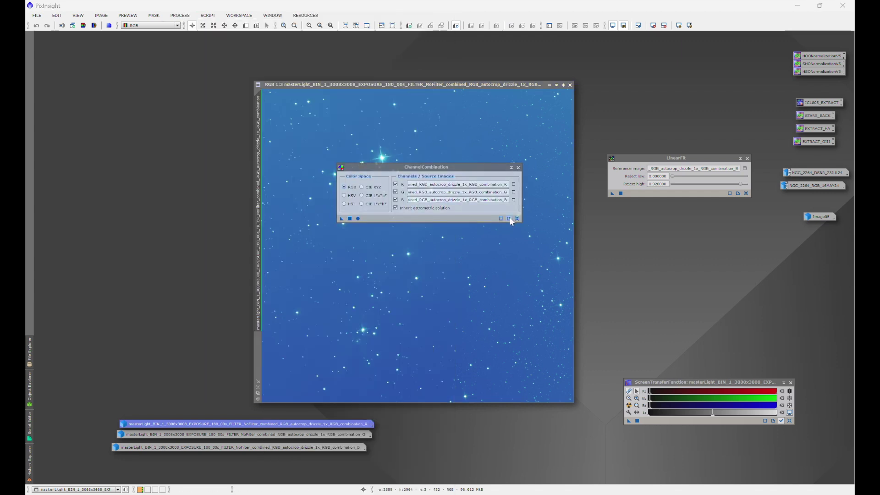
pyautogui.click(513, 191)
pyautogui.click(517, 262)
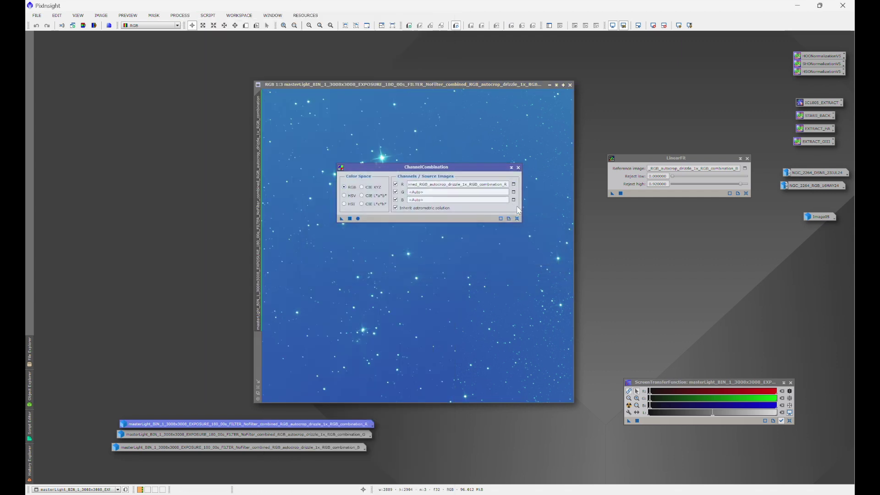
pyautogui.click(514, 191)
pyautogui.click(512, 257)
pyautogui.click(513, 200)
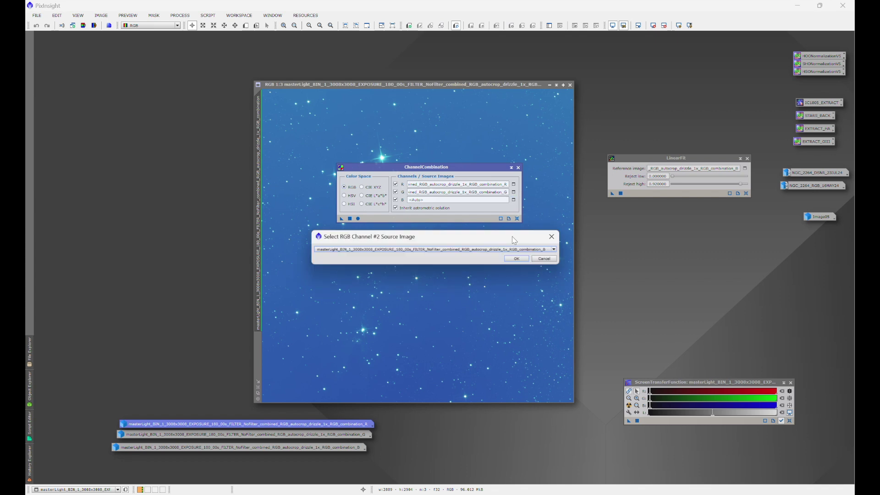
pyautogui.click(512, 258)
pyautogui.click(358, 219)
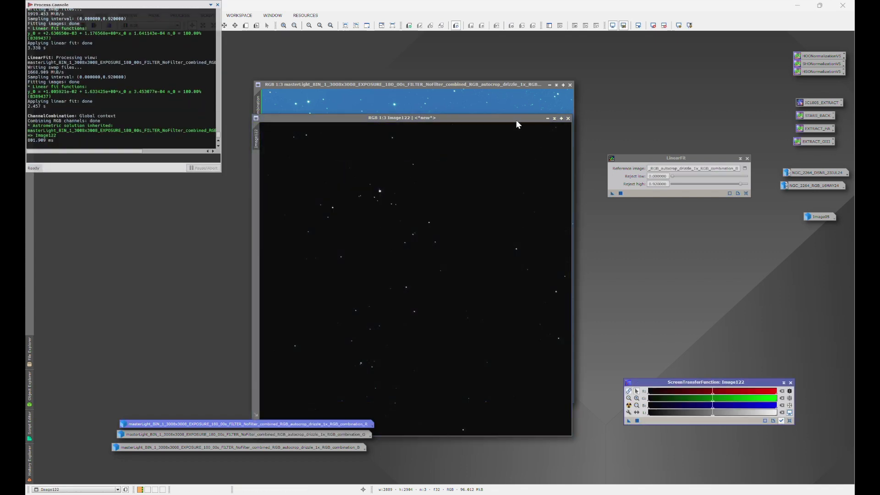
pyautogui.moveTo(516, 120); pyautogui.dragTo(518, 104)
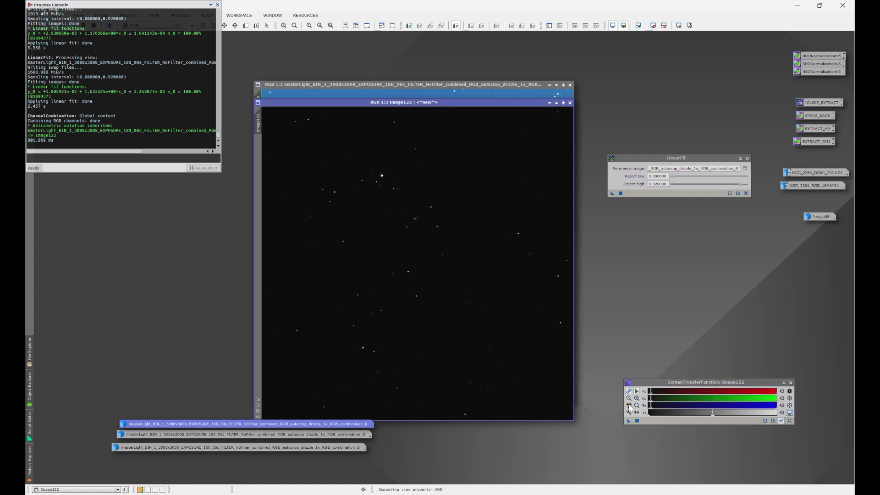
pyautogui.click(629, 405)
# - Close the three iconized R, G and B channel images without saving them
pyautogui.moveTo(109, 389); pyautogui.dragTo(151, 455)
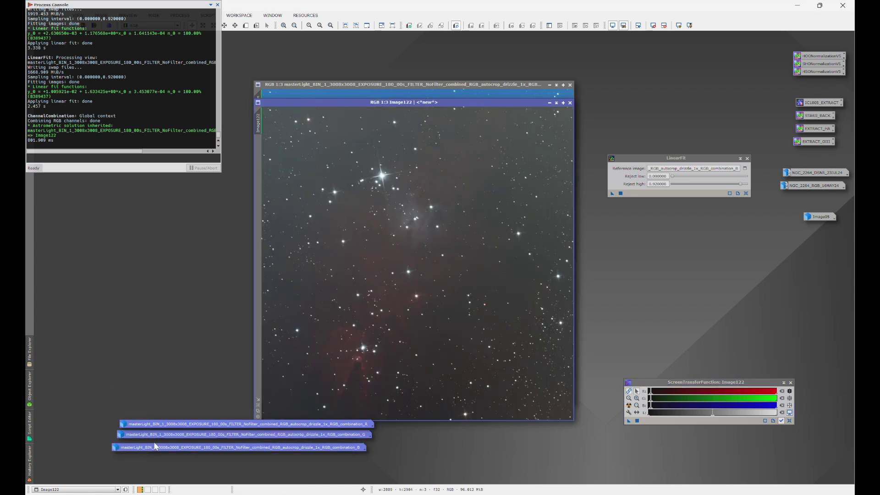
pyautogui.rightClick(153, 432)
pyautogui.click(181, 486)
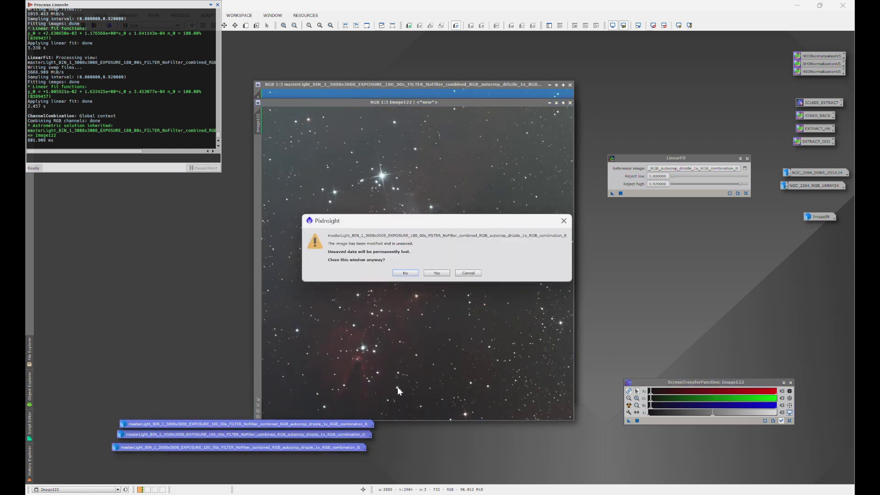
pyautogui.click(441, 272)
# - Close the original master image, LinearFit and the process console, leaving the newly combined RGB image open
pyautogui.click(487, 84)
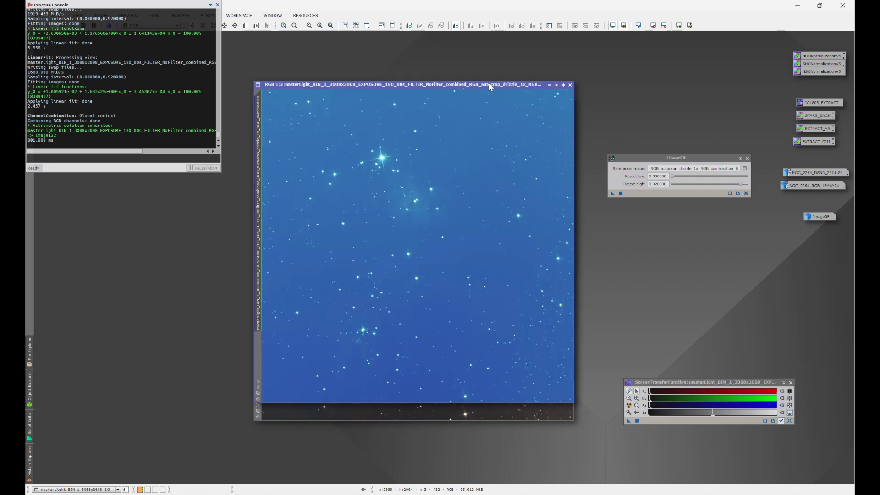
pyautogui.click(570, 85)
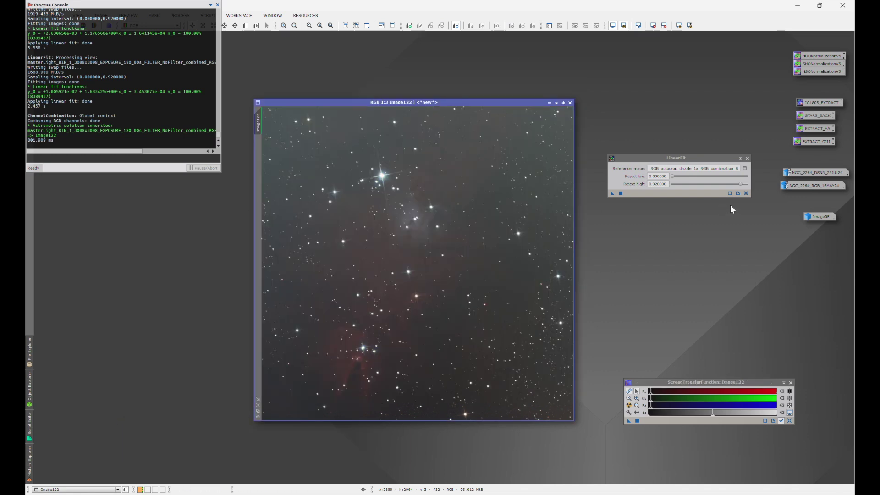
pyautogui.click(747, 159)
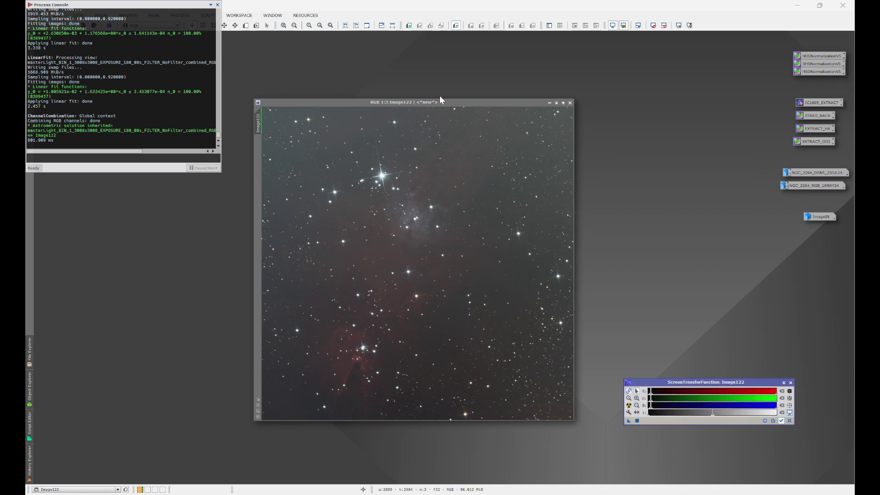
pyautogui.moveTo(439, 97); pyautogui.dragTo(426, 90)
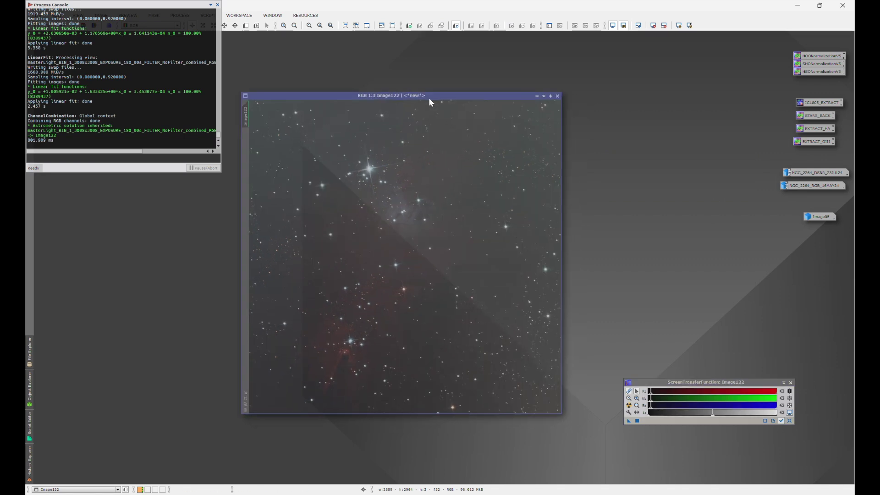
pyautogui.click(217, 4)
pyautogui.click(180, 15)
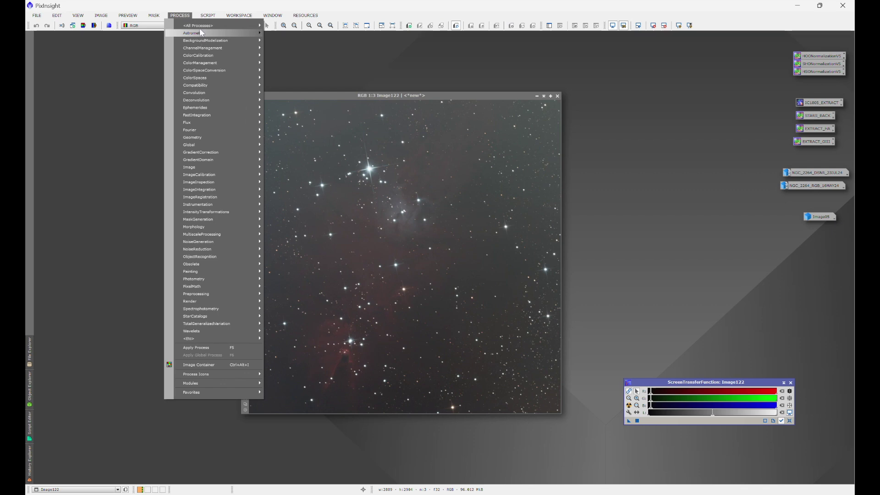
pyautogui.moveTo(199, 25)
pyautogui.click(290, 138)
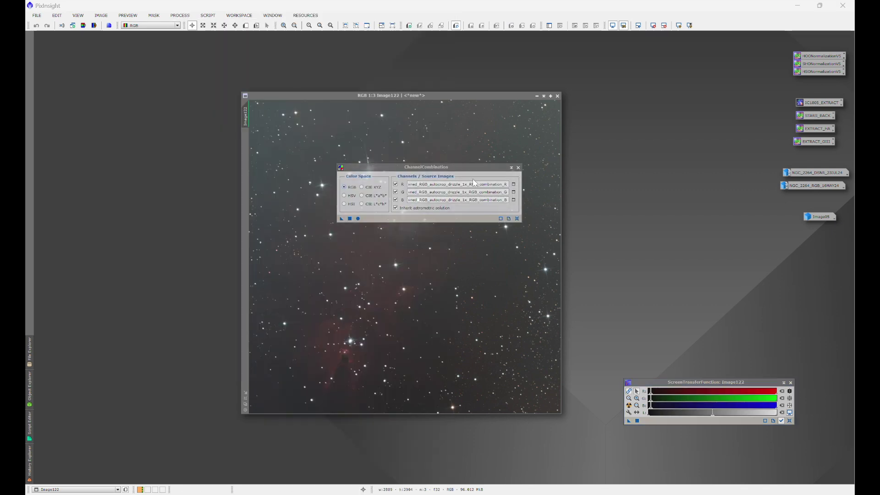
pyautogui.click(519, 168)
# - Reset BlurXTerminator to its defaults, enable Correct Only, and apply it to the combined RGB image
pyautogui.click(180, 15)
pyautogui.moveTo(199, 25)
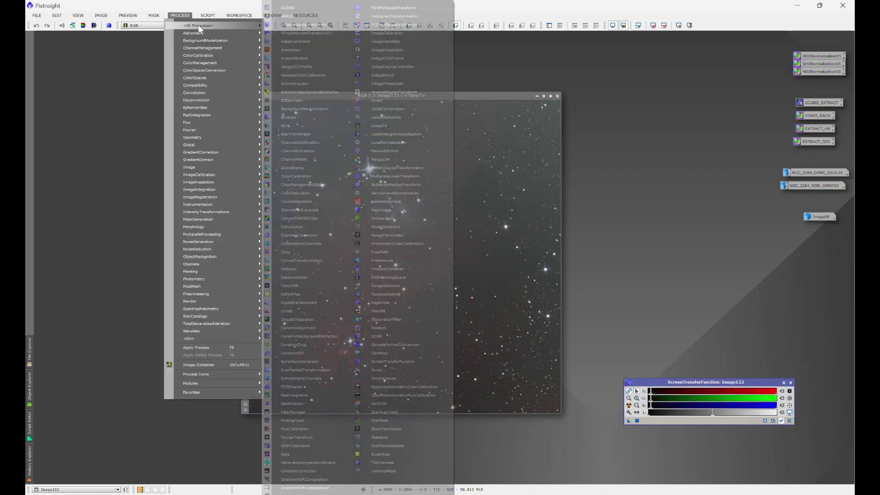
pyautogui.click(315, 134)
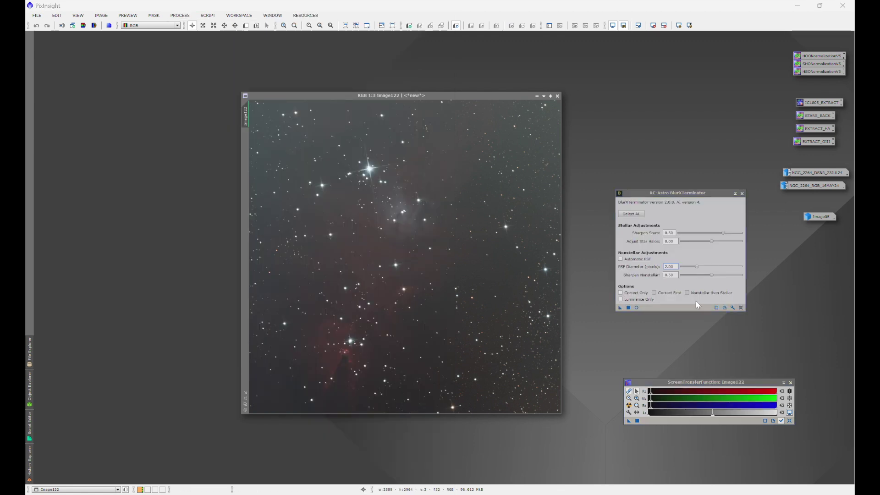
pyautogui.click(740, 307)
pyautogui.click(620, 292)
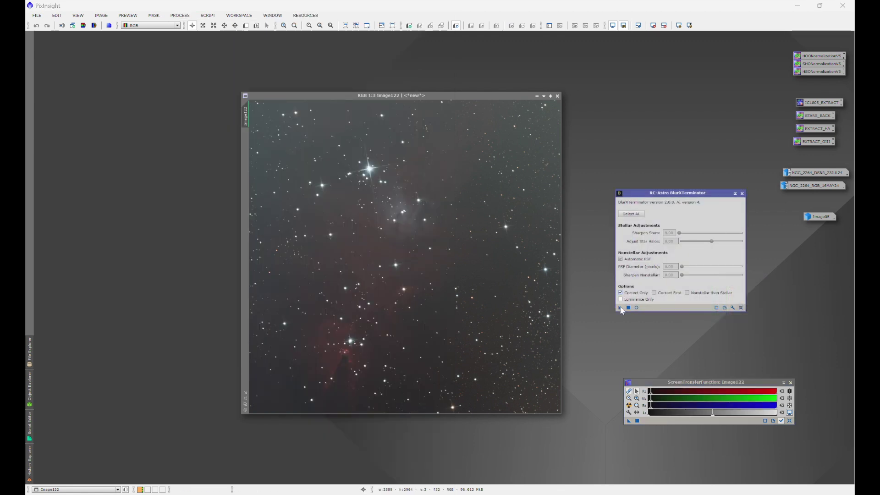
pyautogui.moveTo(509, 270); pyautogui.dragTo(510, 271)
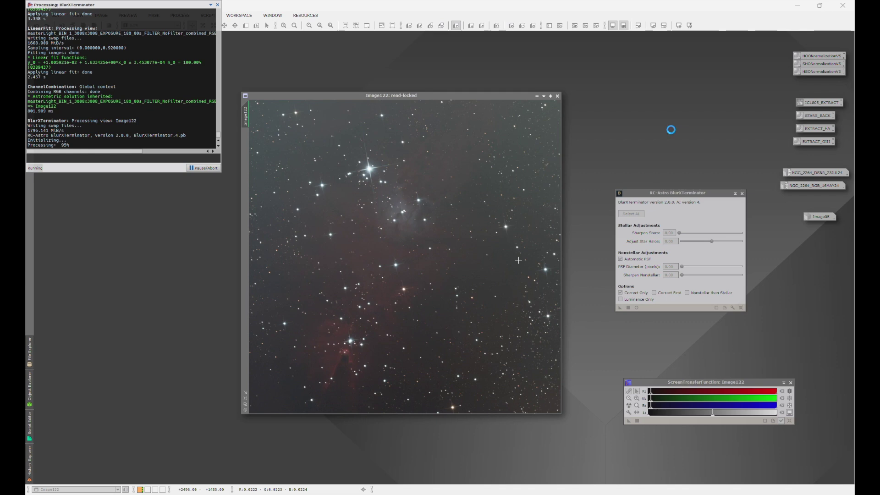
# - Close the process console and BlurXTerminator, and move the combined image window away from the workspace icons
pyautogui.click(217, 5)
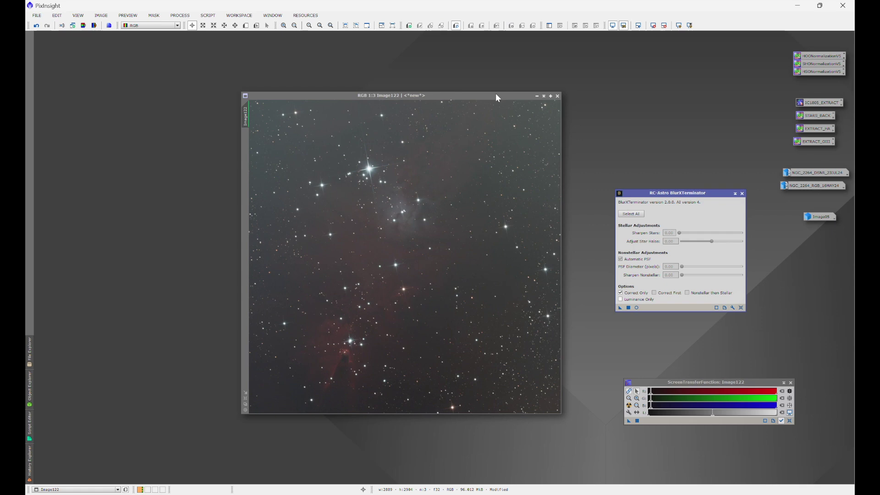
pyautogui.moveTo(497, 98); pyautogui.dragTo(447, 92)
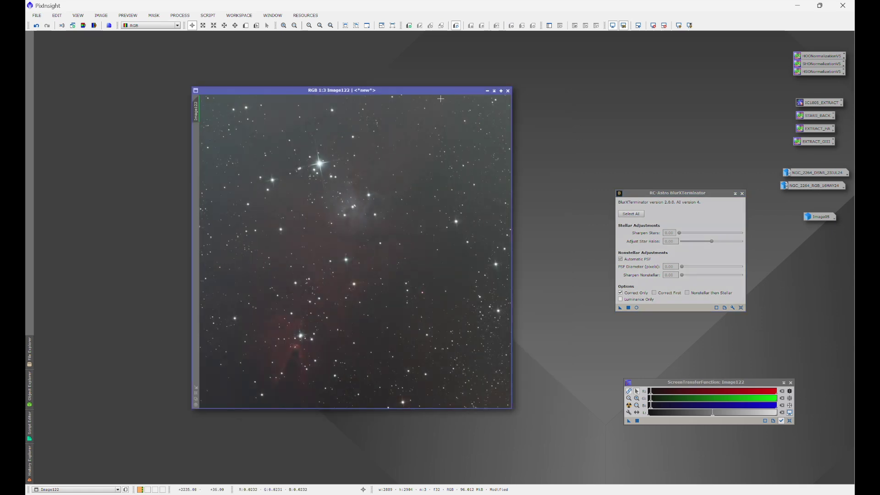
pyautogui.click(742, 193)
# - Trim the image's edges with DynamicCrop to about 2865 x 2874 pixels, accepting deletion of the astrometric solution, and fit the window to the image
pyautogui.click(180, 15)
pyautogui.moveTo(215, 25)
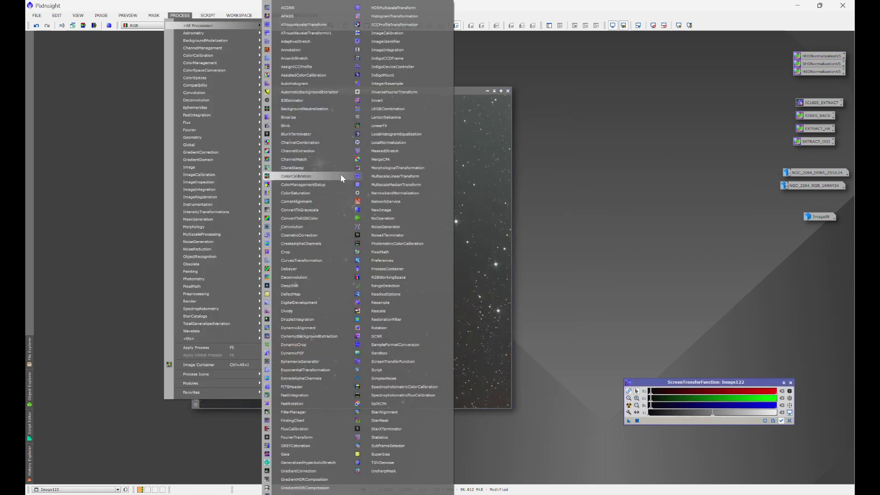
pyautogui.click(304, 344)
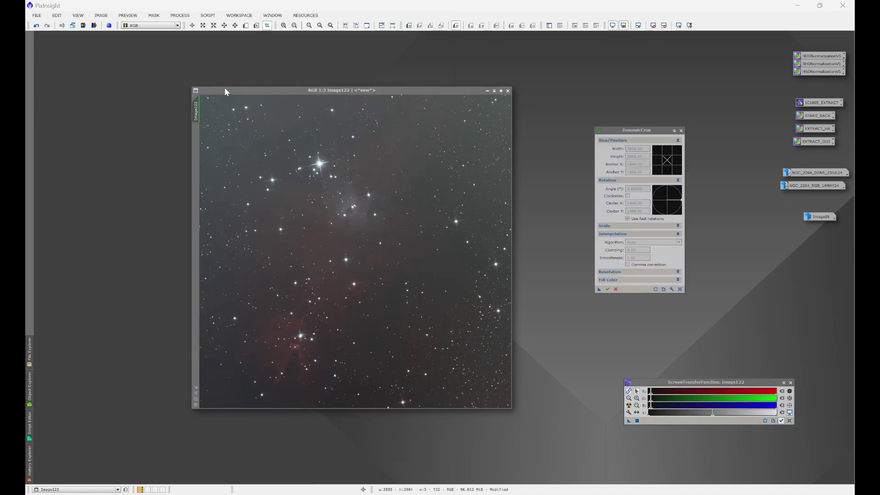
pyautogui.moveTo(201, 97); pyautogui.dragTo(509, 406)
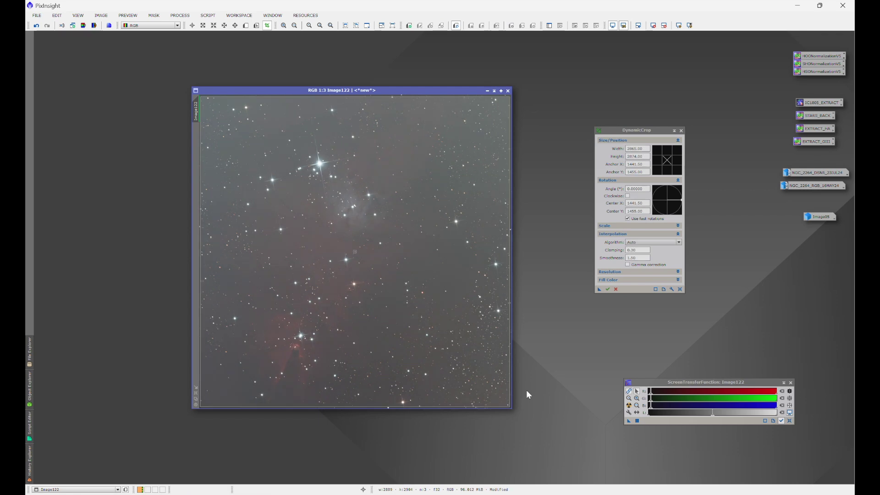
pyautogui.click(607, 290)
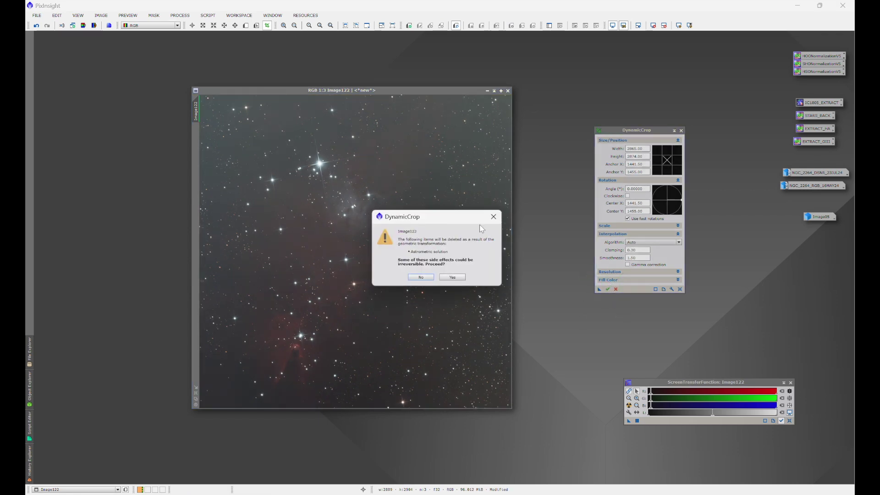
pyautogui.click(452, 279)
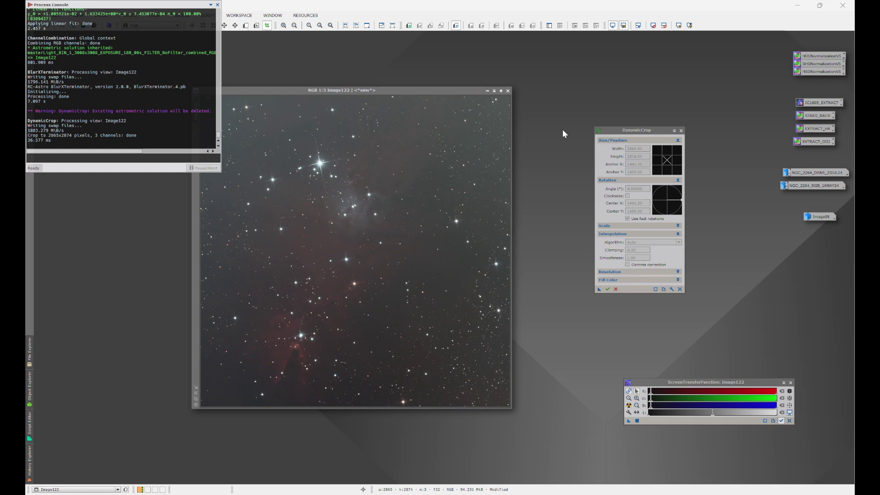
pyautogui.click(680, 130)
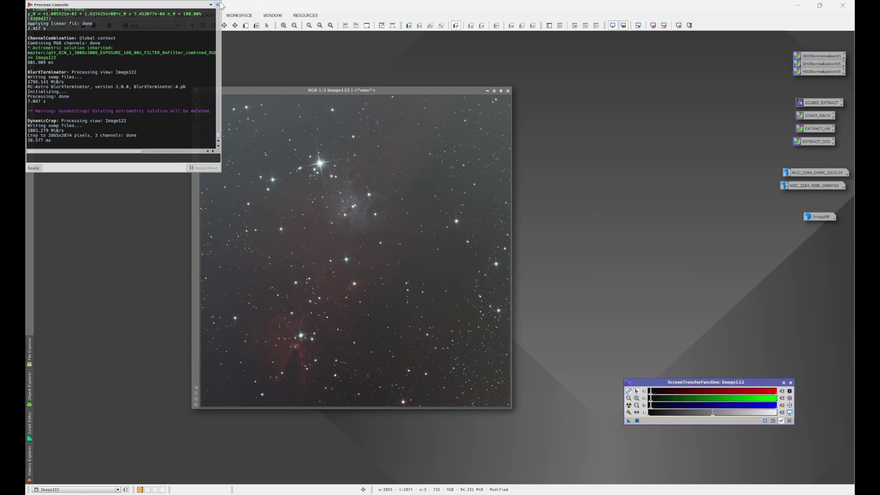
pyautogui.click(217, 5)
pyautogui.click(356, 26)
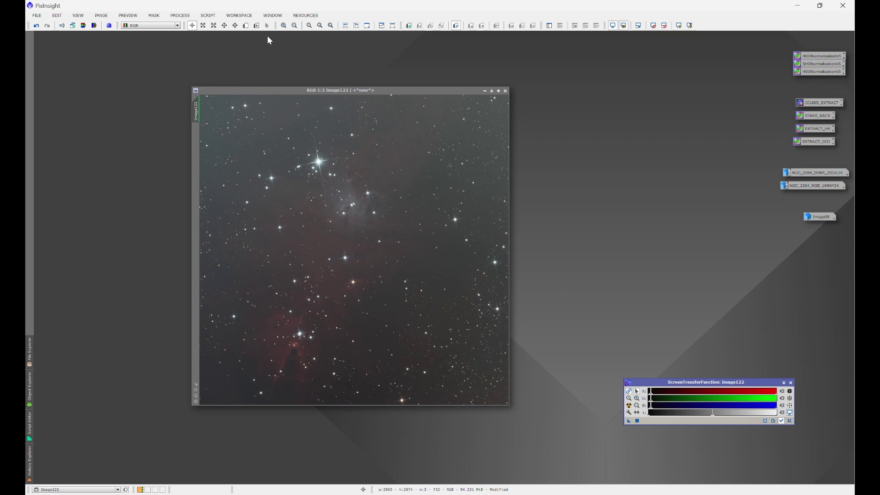
# - Run the GraXpert script on the cropped image to remove its background gradient, and close the background model image and the console
pyautogui.click(207, 15)
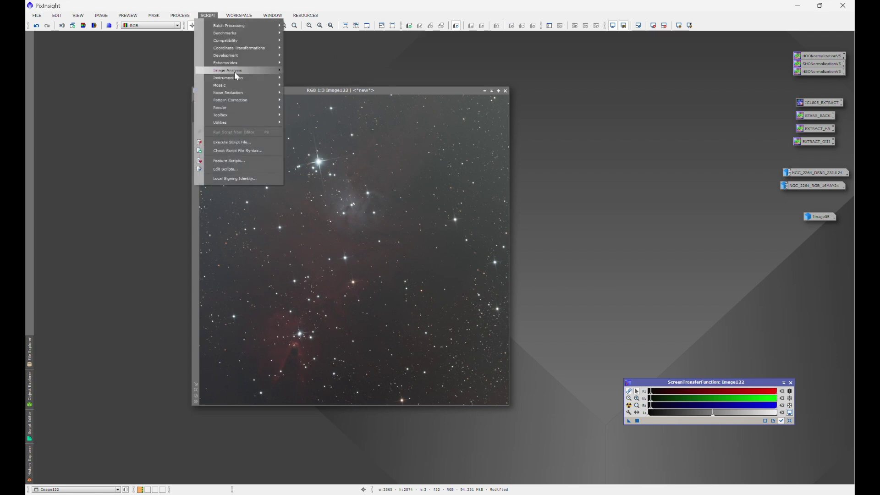
pyautogui.moveTo(231, 115)
pyautogui.click(309, 191)
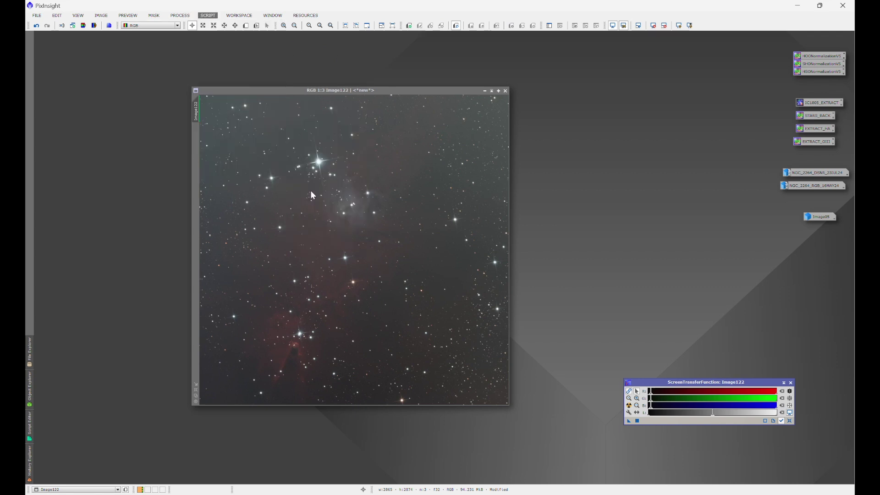
pyautogui.click(399, 290)
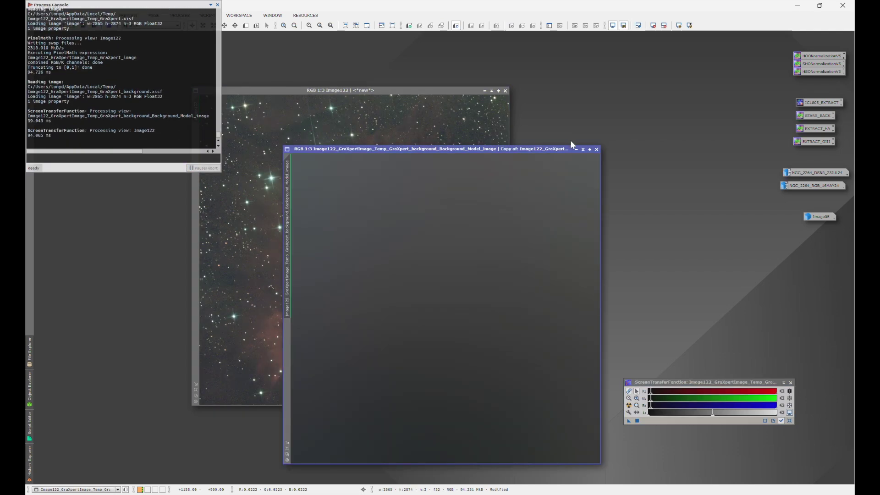
pyautogui.click(596, 150)
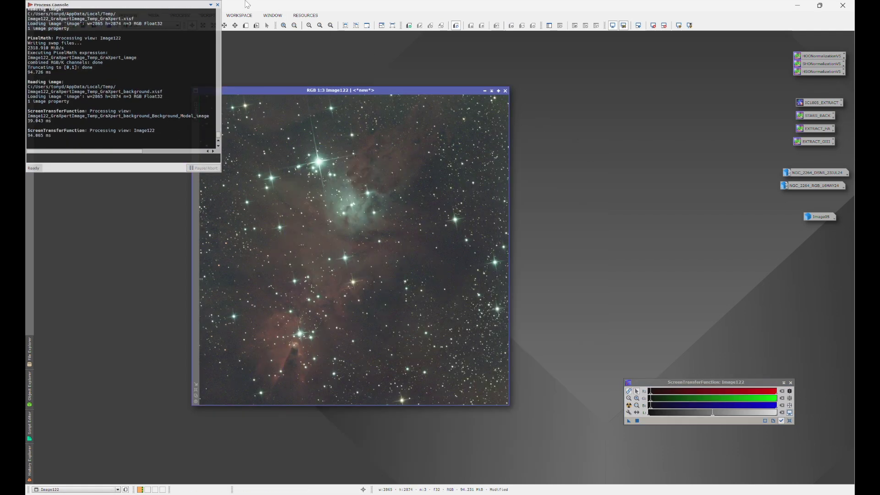
pyautogui.click(218, 5)
# - Start the ImageSolver script on the active image and search online for the coordinates of ngc2264
pyautogui.click(207, 15)
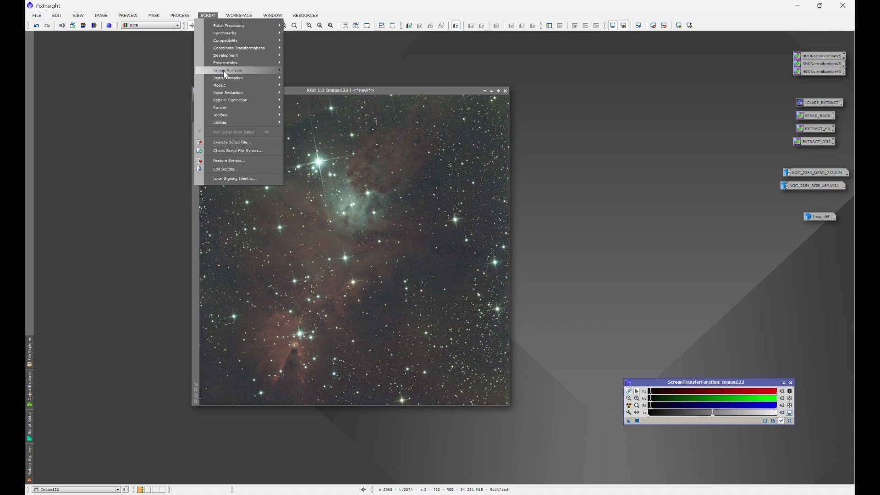
pyautogui.moveTo(224, 73)
pyautogui.click(302, 122)
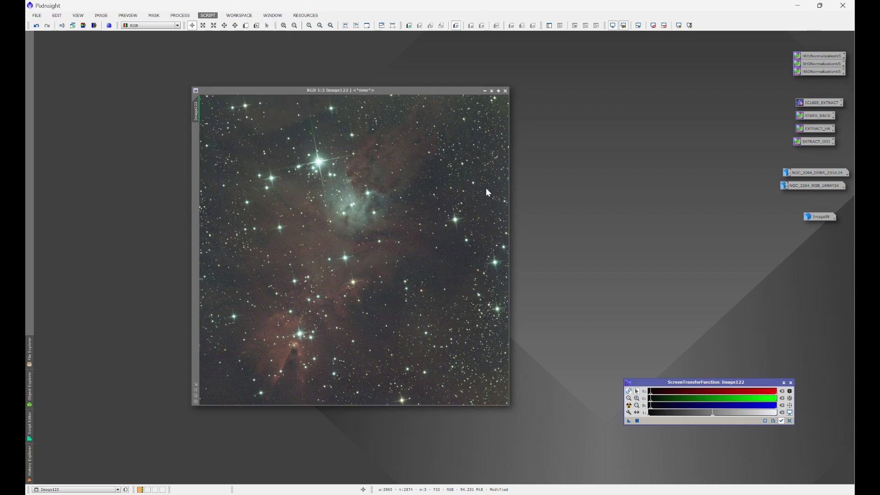
pyautogui.click(520, 199)
pyautogui.click(406, 210)
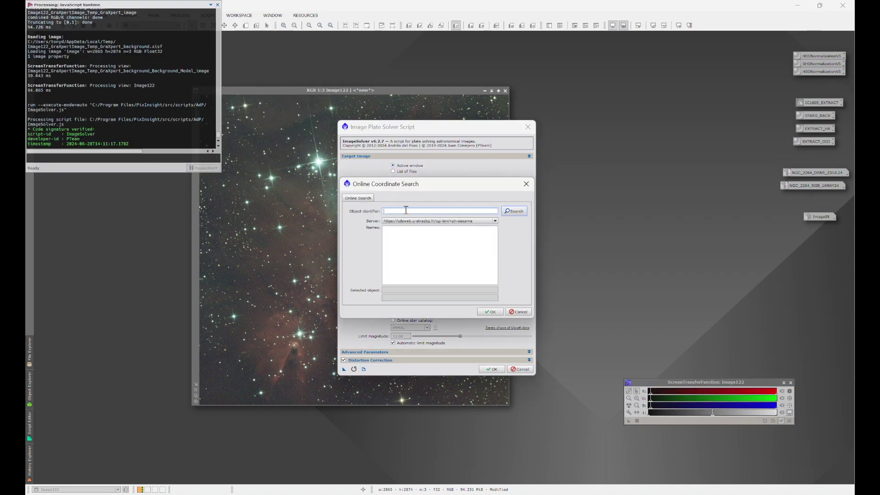
pyautogui.write('ng')
pyautogui.click(525, 212)
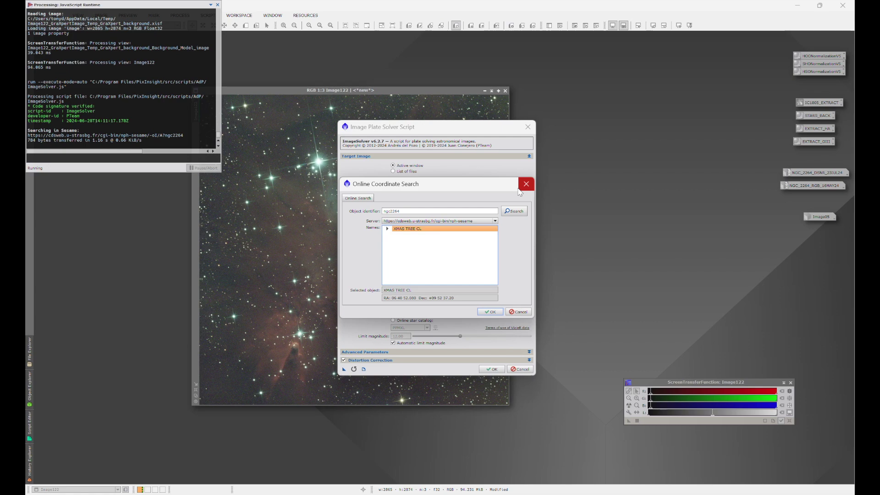
# - Accept the found NGC 2264 coordinates, plate-solve the image with the remaining settings kept, and close the process console
pyautogui.click(387, 228)
pyautogui.click(413, 234)
pyautogui.click(490, 312)
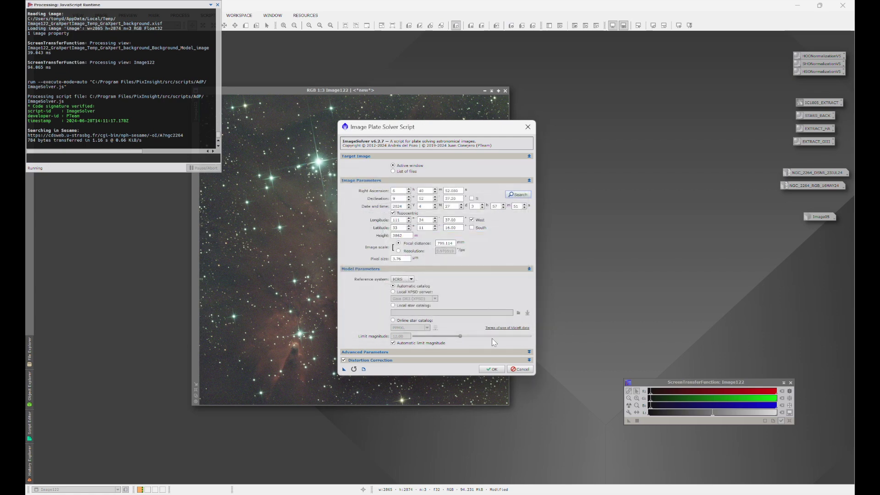
pyautogui.click(491, 369)
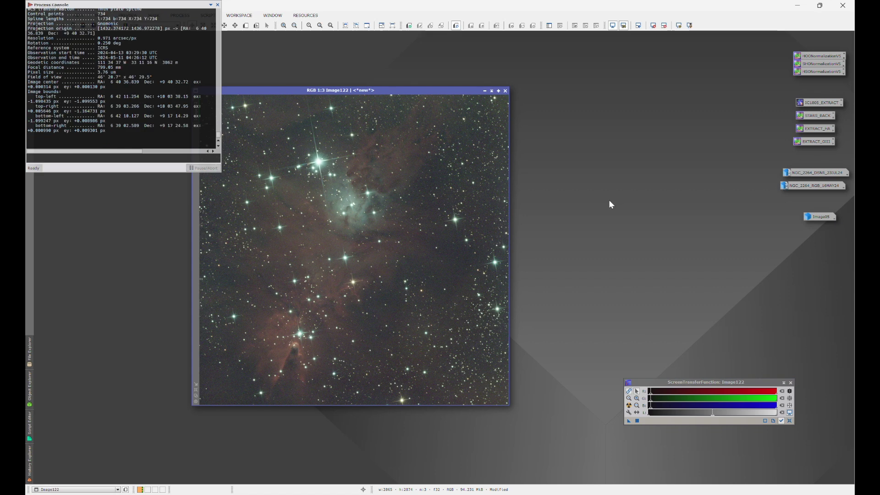
pyautogui.click(218, 4)
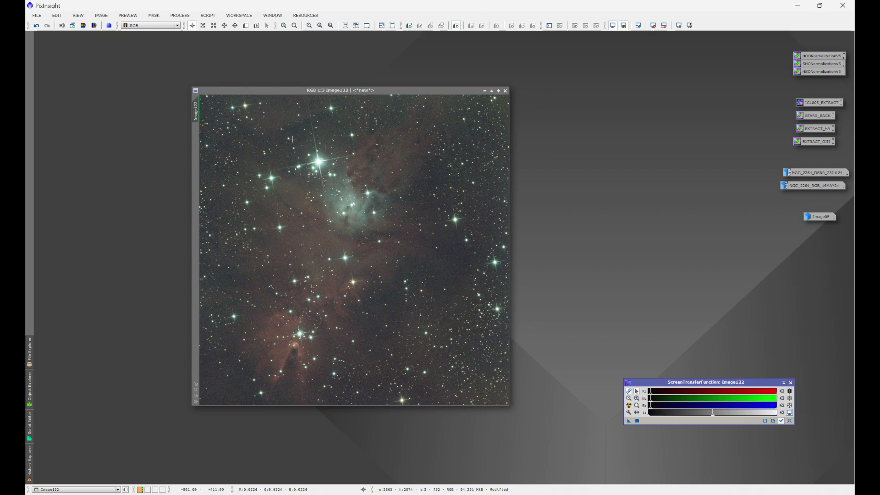
# - Create a small preview of about 20 x 18 pixels over star-free background near the image's upper-left corner
pyautogui.click(245, 25)
pyautogui.click(205, 104)
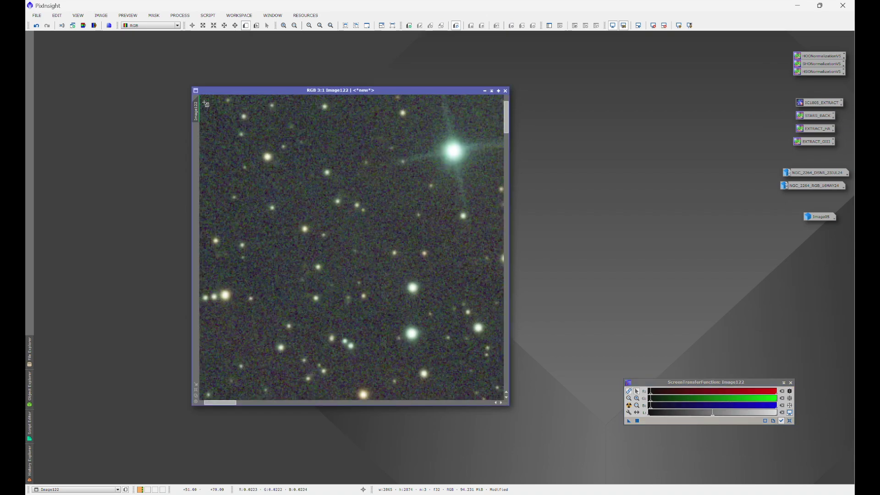
pyautogui.scroll(-2, 206, 104)
pyautogui.hotkey('alt', 'n')
pyautogui.moveTo(206, 143); pyautogui.dragTo(251, 180)
pyautogui.scroll(-2, 372, 207)
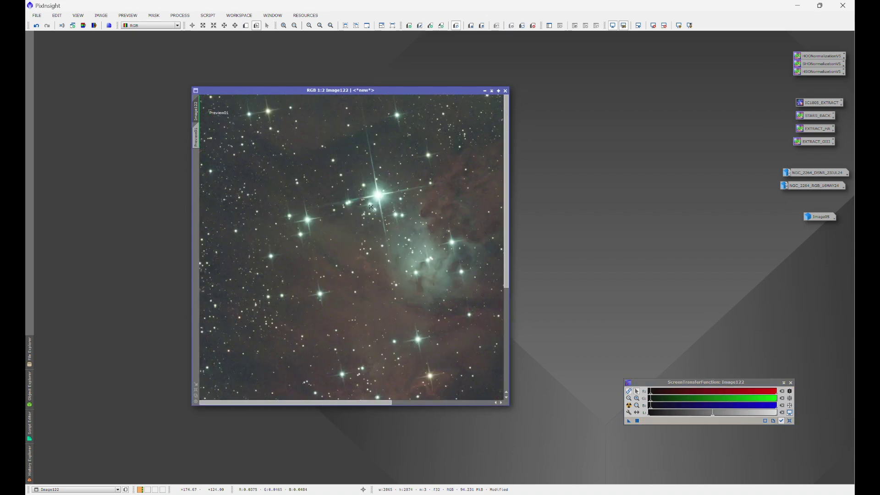
pyautogui.scroll(-1, 371, 207)
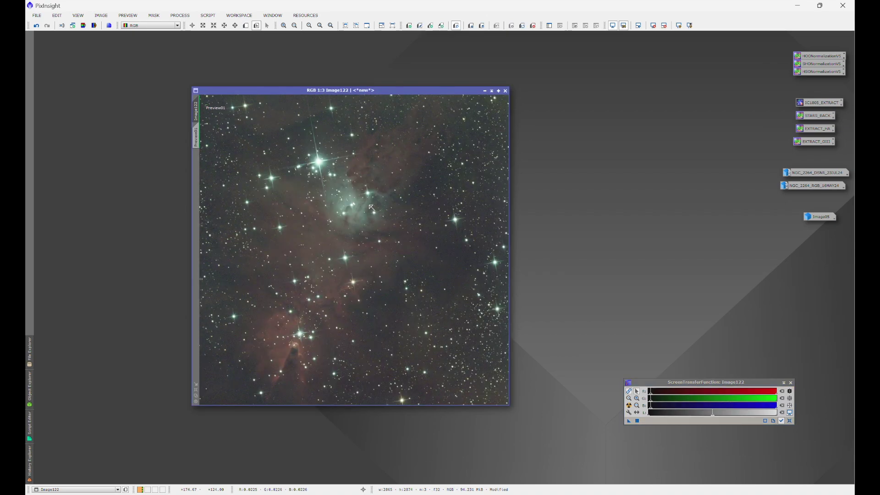
# - In SpectrophotometricColorCalibration, set the QE curve to Sony IMX411/455/461/533/571 and the red, green and blue filters to their Sony CMOS UVIRcut / Antlia Triband versions
pyautogui.click(179, 15)
pyautogui.moveTo(192, 26)
pyautogui.click(422, 387)
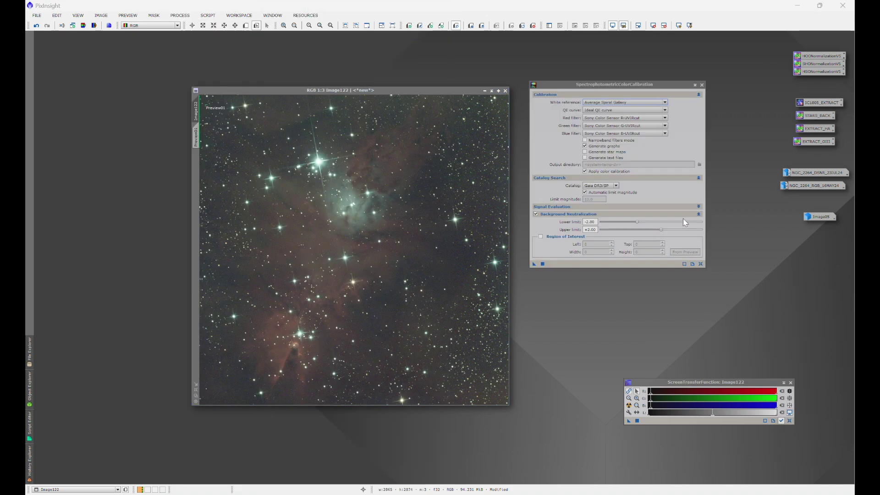
pyautogui.click(621, 110)
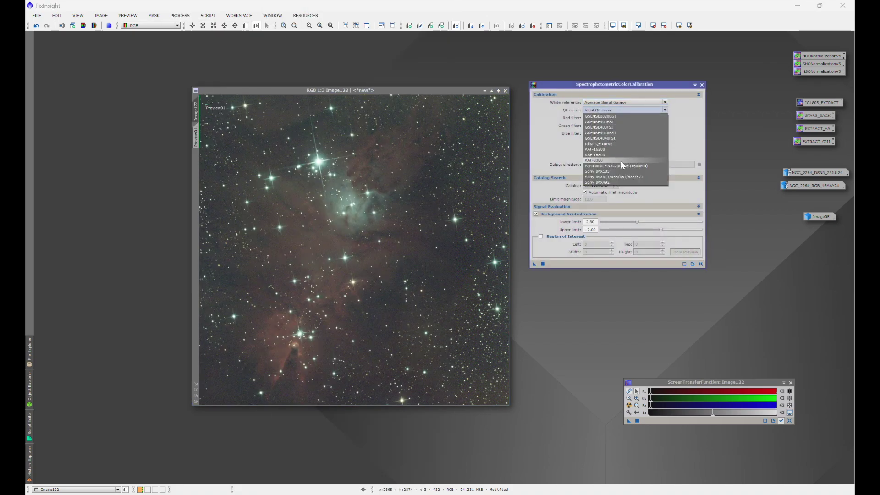
pyautogui.click(621, 177)
pyautogui.click(642, 117)
pyautogui.click(642, 134)
pyautogui.click(640, 130)
pyautogui.click(640, 143)
pyautogui.click(640, 134)
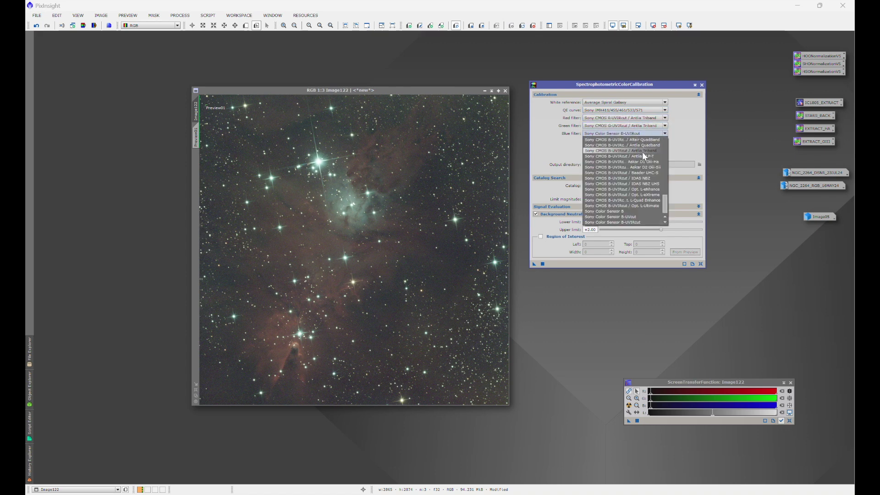
pyautogui.click(641, 150)
# - Enable the background neutralization region of interest, take it from the background preview, and apply the color calibration to the image
pyautogui.click(541, 236)
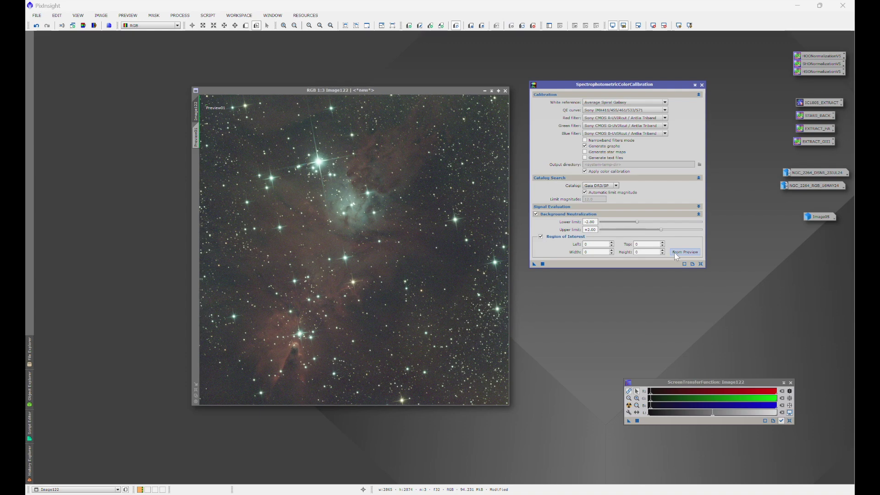
pyautogui.click(674, 252)
pyautogui.click(436, 249)
pyautogui.click(430, 258)
pyautogui.click(453, 260)
pyautogui.click(542, 264)
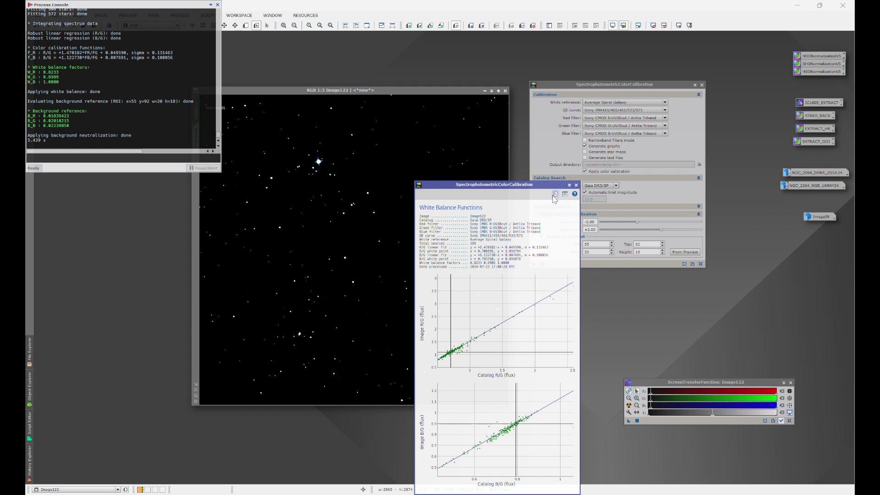
# - Close the white balance graphs and SpectrophotometricColorCalibration, auto-stretch the calibrated image's display, and close the process console
pyautogui.click(576, 186)
pyautogui.click(701, 264)
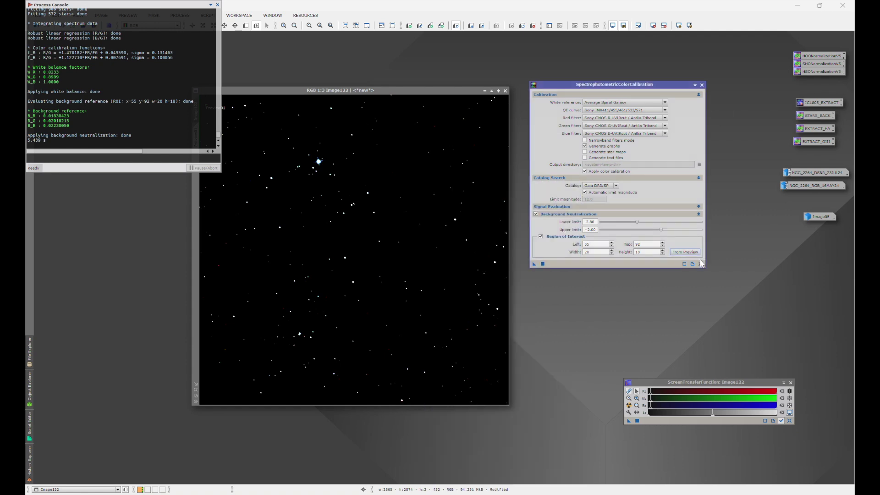
pyautogui.click(701, 85)
pyautogui.click(628, 405)
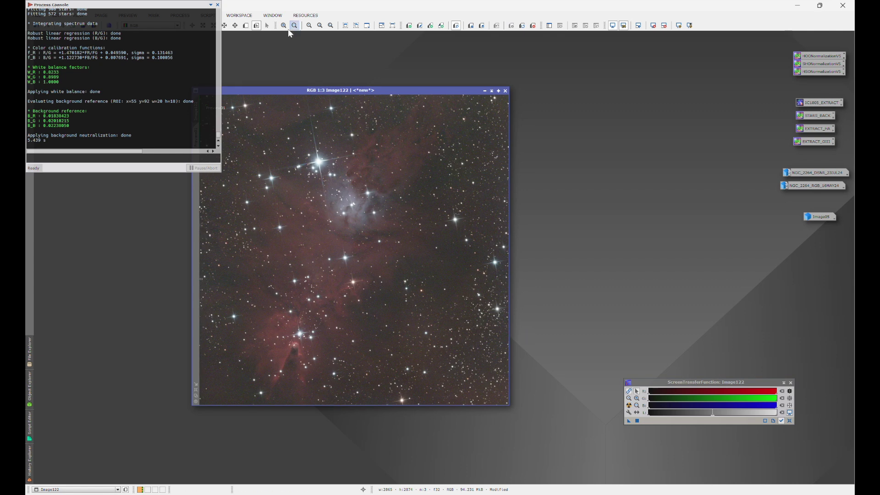
pyautogui.click(217, 4)
# - Delete the background preview from the calibrated image and extract its lightness into a separate grayscale image
pyautogui.moveTo(265, 92); pyautogui.dragTo(338, 91)
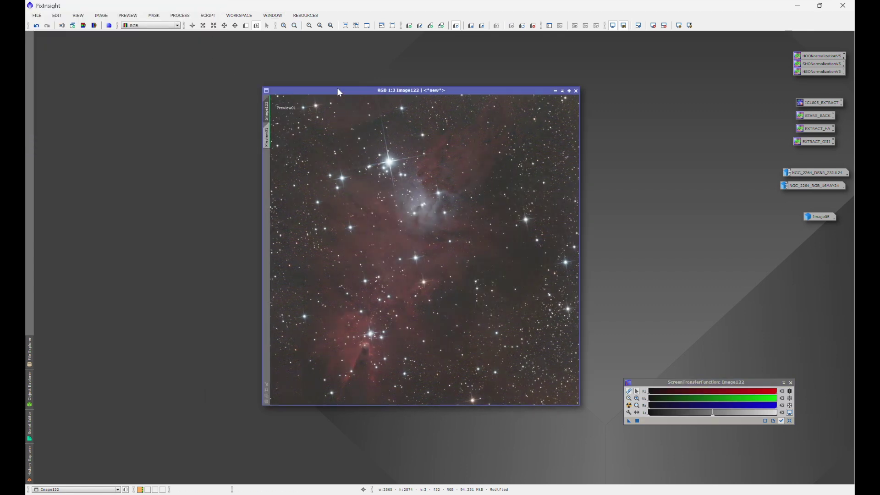
pyautogui.click(128, 15)
pyautogui.click(157, 138)
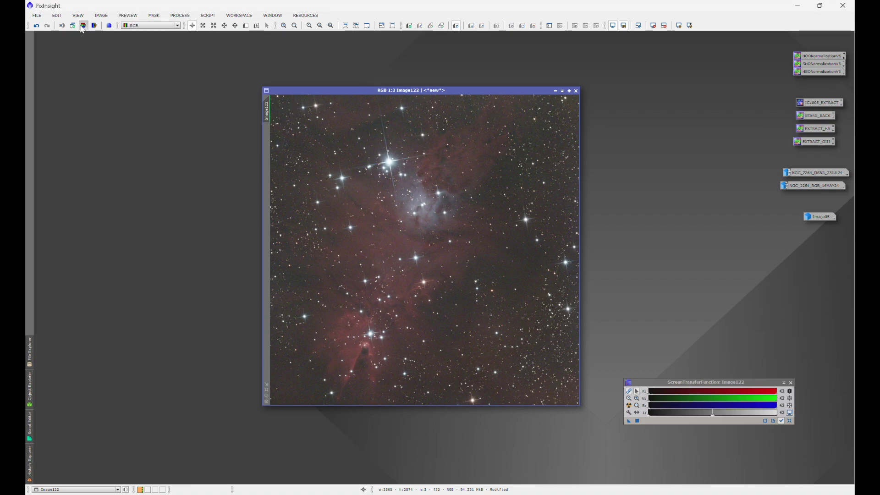
pyautogui.click(83, 26)
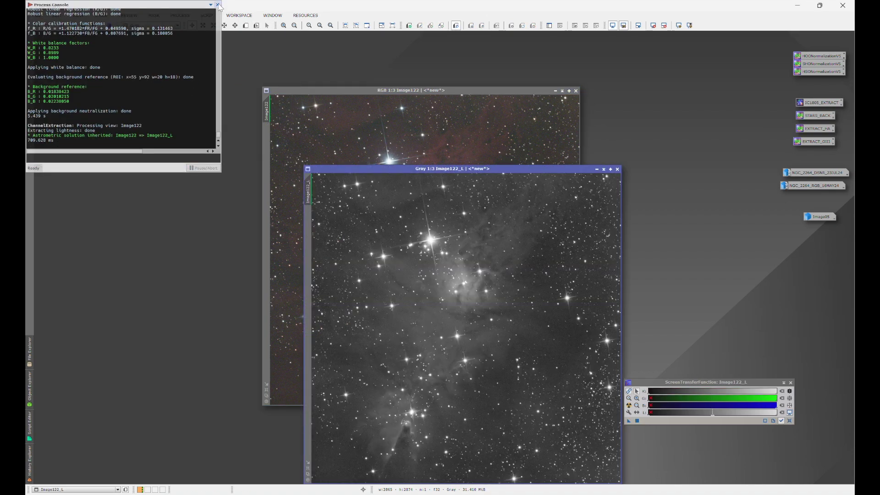
pyautogui.click(217, 5)
# - Measure the extracted lightness image's stars with the FWHMEccentricity script, and close the script, the lightness image and the process console
pyautogui.click(207, 15)
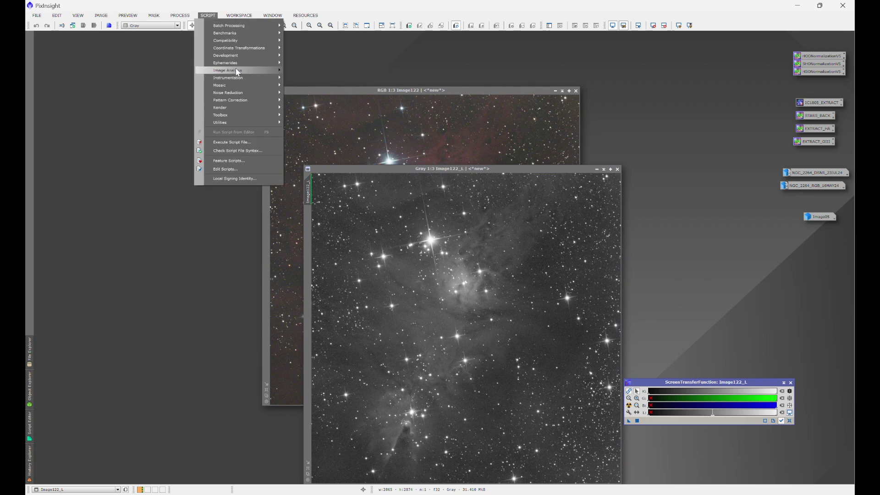
pyautogui.moveTo(238, 72)
pyautogui.click(307, 105)
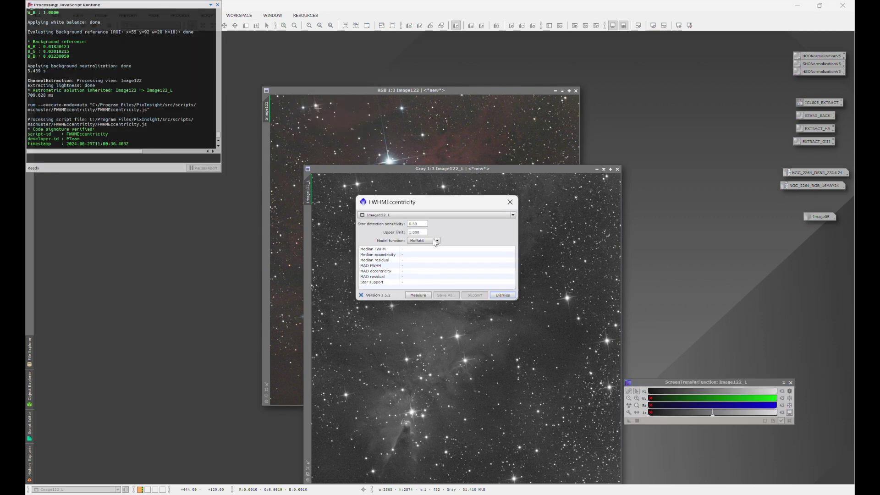
pyautogui.click(412, 296)
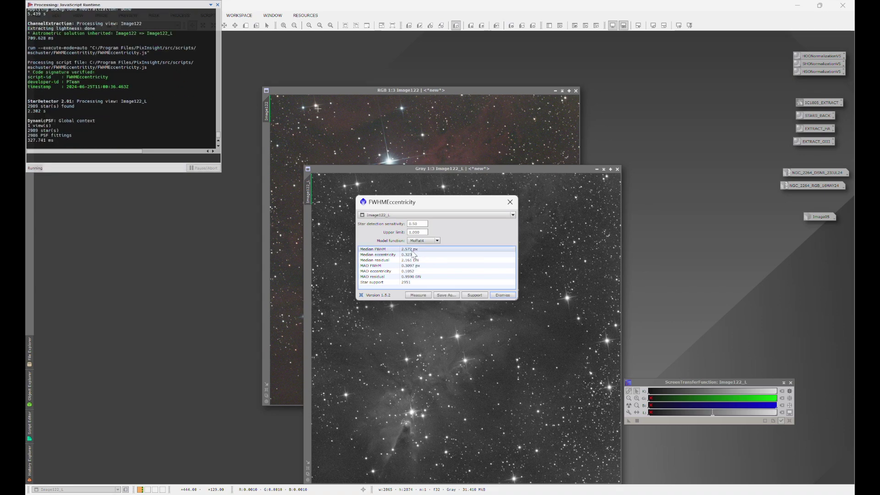
pyautogui.click(510, 202)
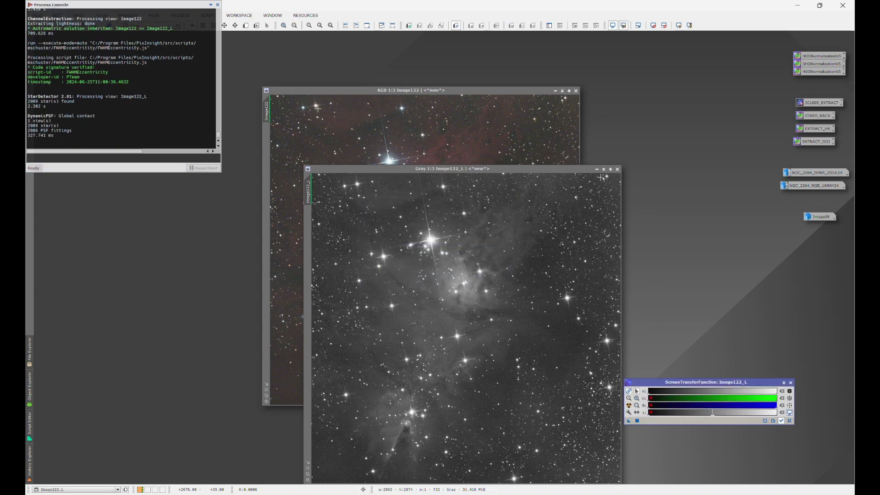
pyautogui.click(617, 169)
pyautogui.click(217, 4)
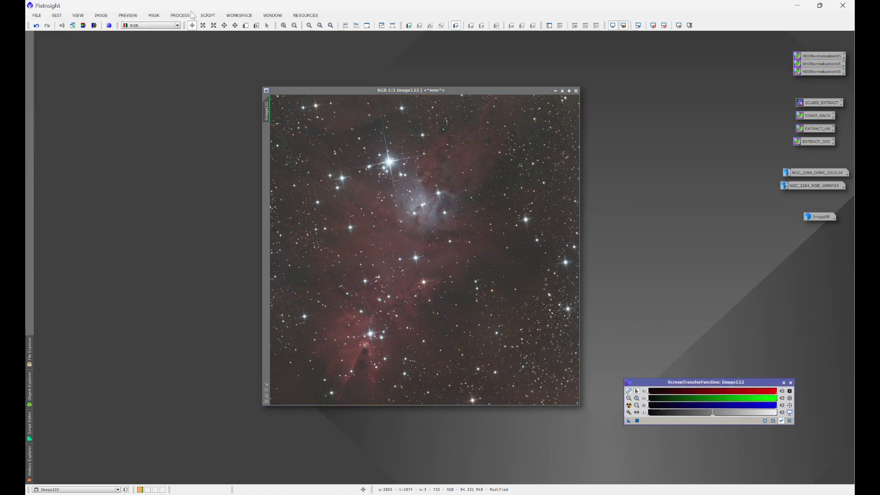
# - Apply BlurXTerminator to the color image with Correct Only and Automatic PSF off and PSF diameter 2.57 pixels, and close the process
pyautogui.click(180, 15)
pyautogui.moveTo(197, 26)
pyautogui.click(299, 134)
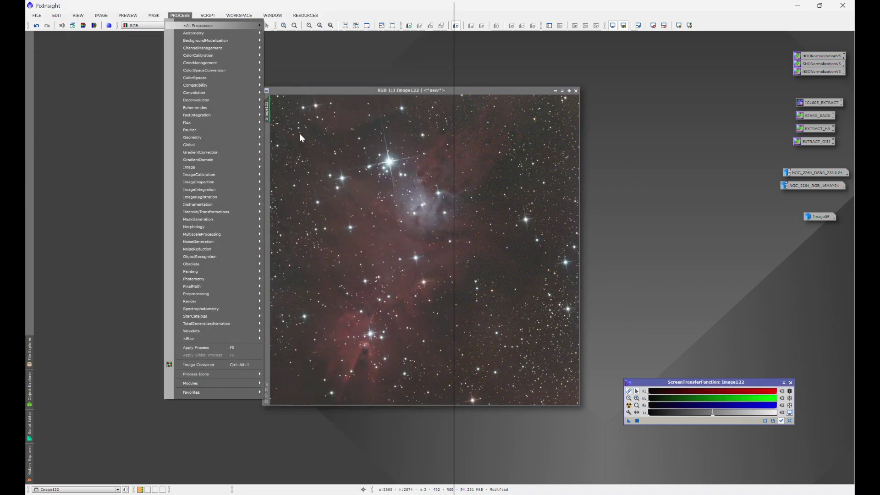
pyautogui.click(621, 293)
pyautogui.click(621, 260)
pyautogui.doubleClick(670, 266)
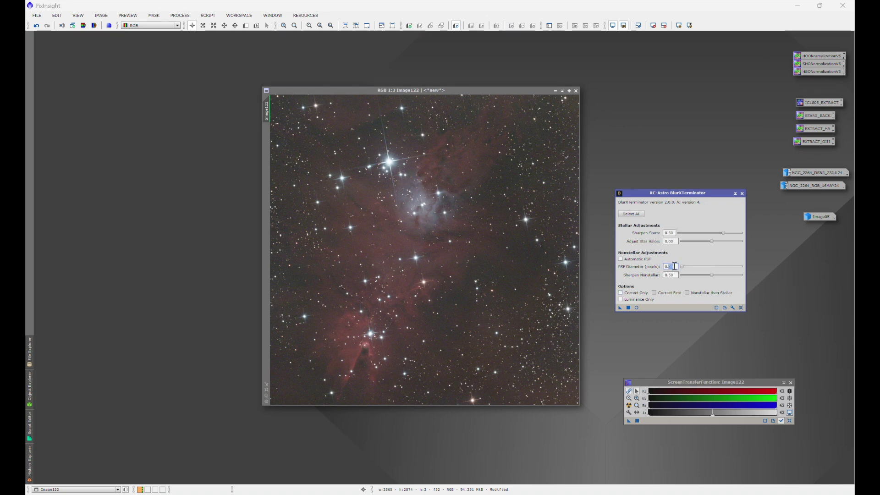
pyautogui.write('2.57')
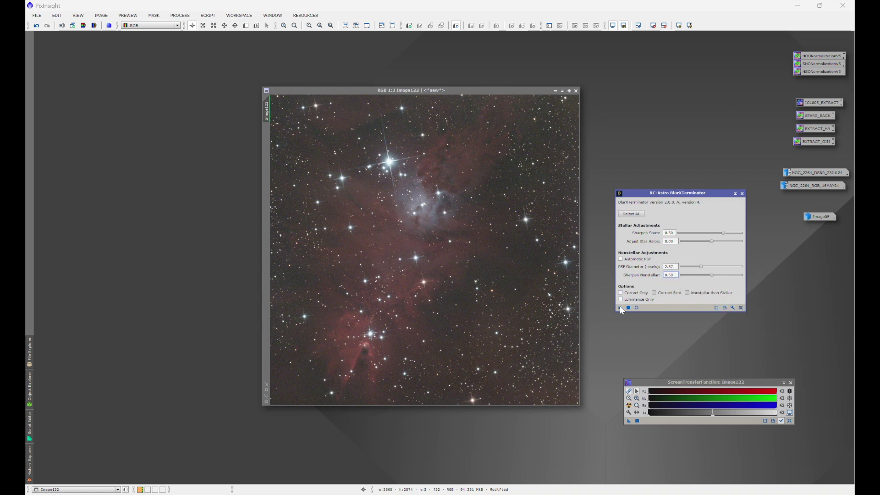
pyautogui.moveTo(621, 307); pyautogui.dragTo(507, 260)
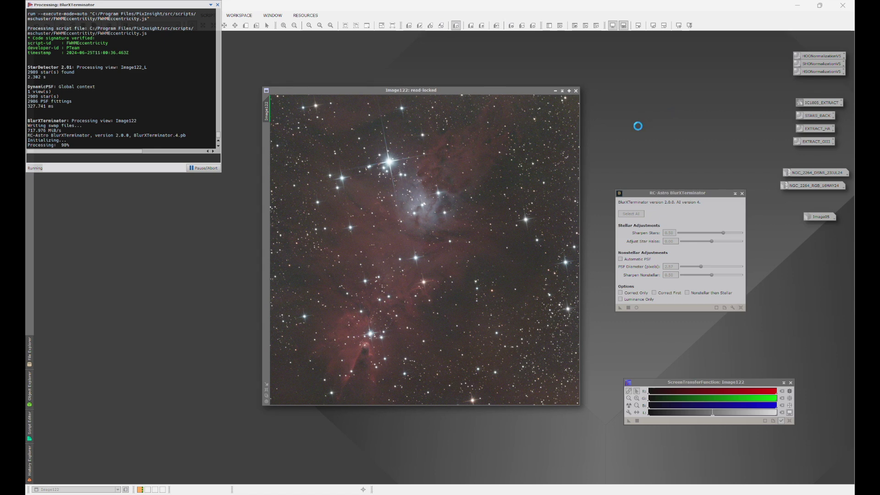
pyautogui.click(740, 193)
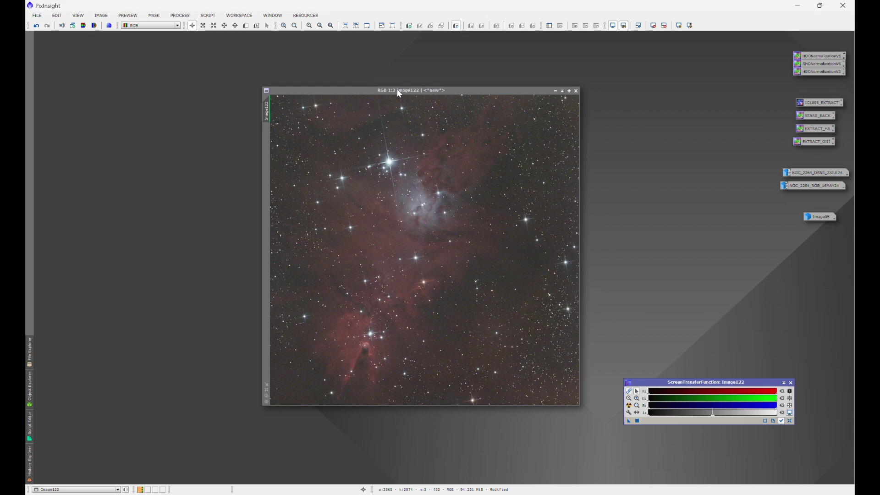
# - Duplicate the sharpened color image, arrange the clone and the original side by side, and close ScreenTransferFunction
pyautogui.moveTo(397, 88); pyautogui.dragTo(325, 74)
pyautogui.scroll(11, 440, 235)
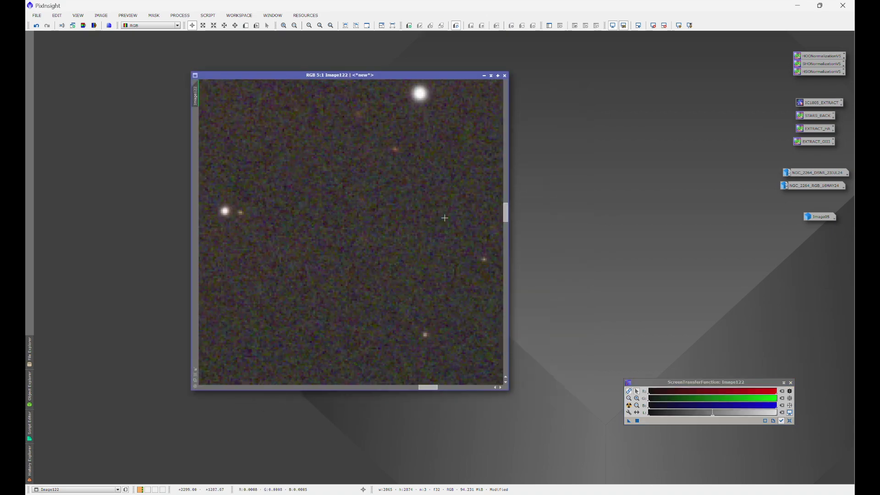
pyautogui.scroll(-11, 444, 219)
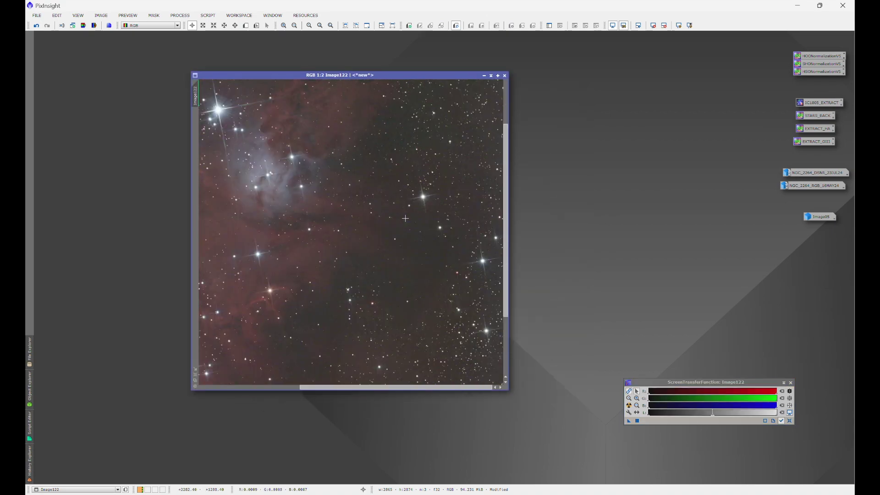
pyautogui.moveTo(197, 97); pyautogui.dragTo(129, 92)
pyautogui.moveTo(285, 75); pyautogui.dragTo(548, 76)
pyautogui.moveTo(361, 83); pyautogui.dragTo(321, 76)
pyautogui.moveTo(534, 76); pyautogui.dragTo(484, 76)
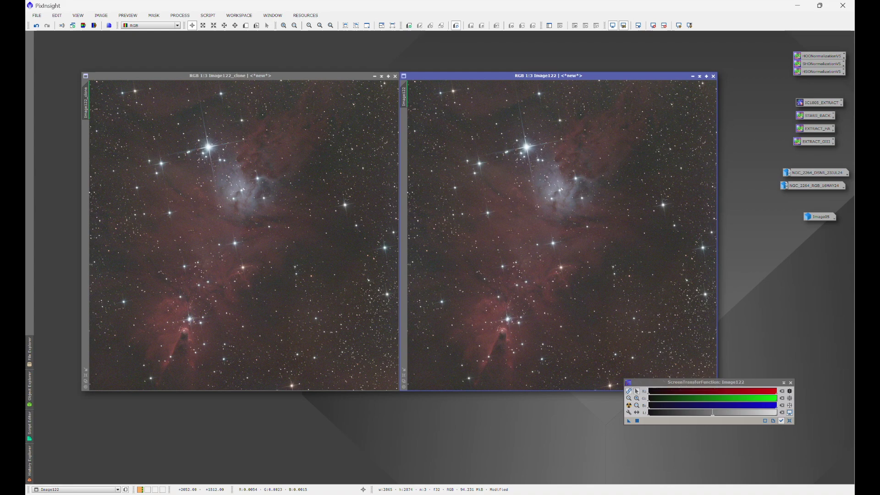
pyautogui.click(790, 383)
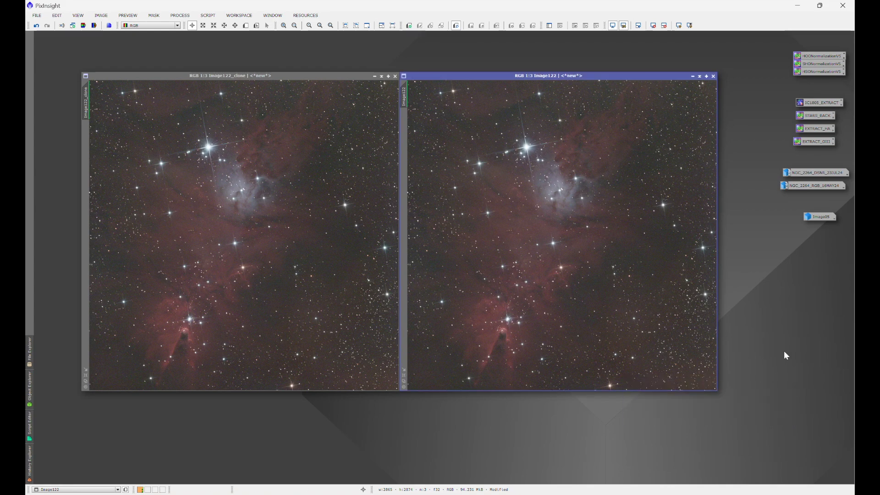
# - Open NoiseXTerminator and DeepSNR, placing NoiseXTerminator beneath the clone and DeepSNR beneath the original image
pyautogui.click(180, 15)
pyautogui.moveTo(191, 27)
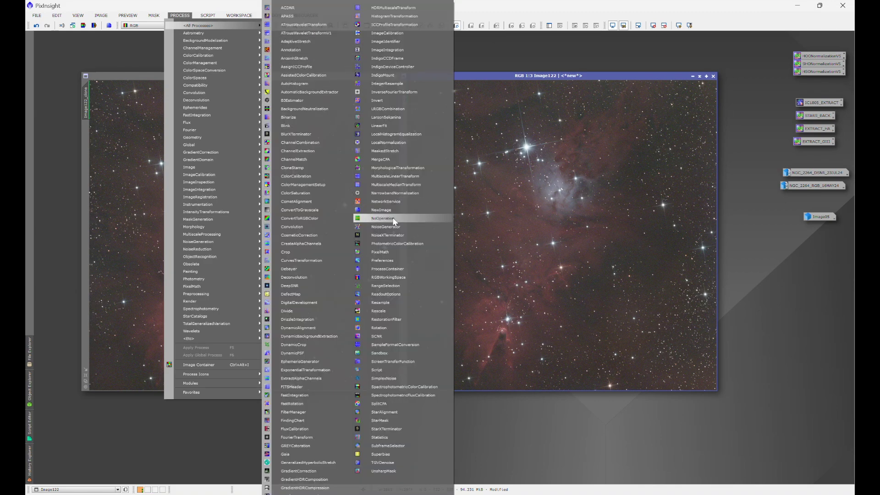
pyautogui.click(393, 235)
pyautogui.moveTo(587, 196); pyautogui.dragTo(222, 403)
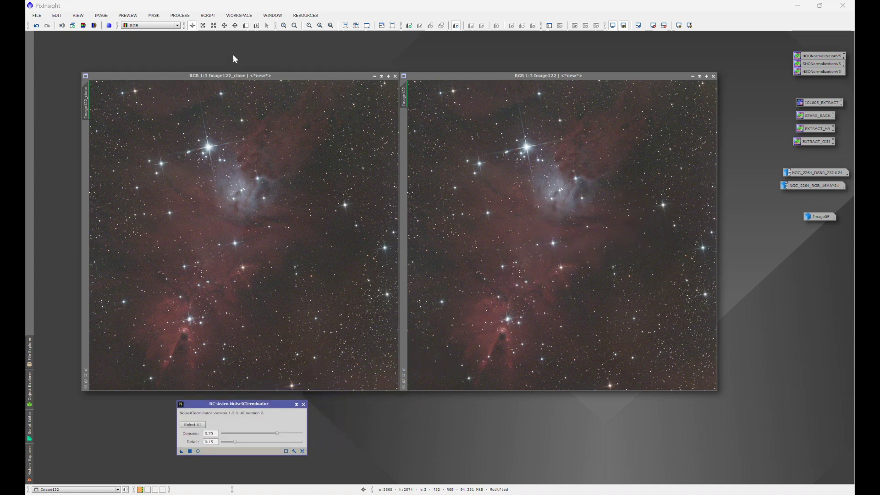
pyautogui.click(180, 15)
pyautogui.moveTo(190, 27)
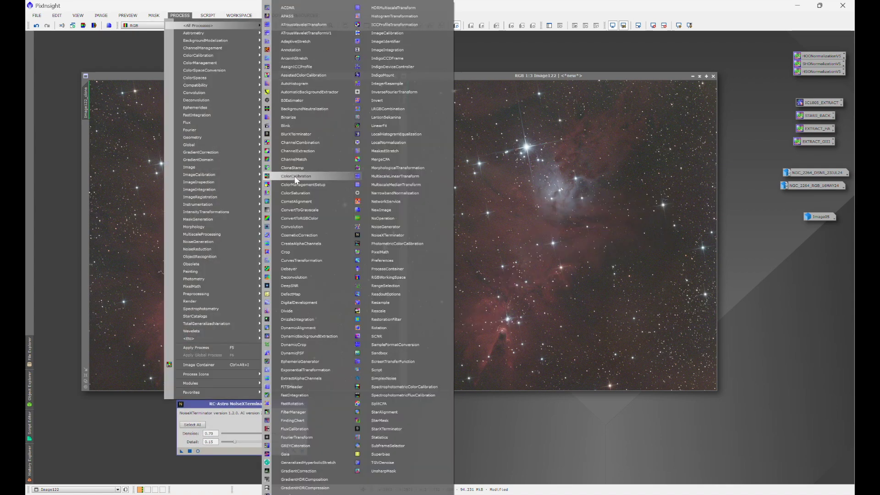
pyautogui.click(298, 286)
pyautogui.moveTo(631, 114); pyautogui.dragTo(561, 406)
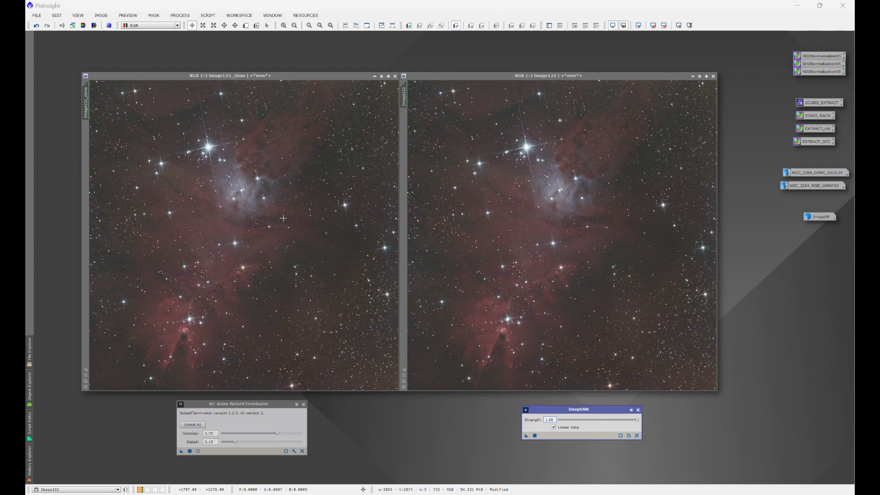
# - Match both images to the same 9:1 background view and apply DeepSNR at strength 1.00 with Linear data to the original
pyautogui.scroll(3, 257, 216)
pyautogui.scroll(7, 255, 216)
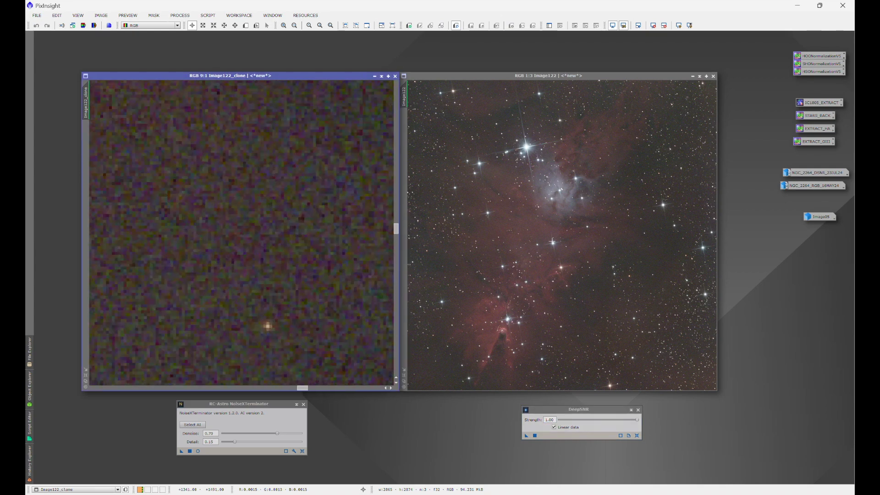
pyautogui.moveTo(91, 100); pyautogui.dragTo(404, 96)
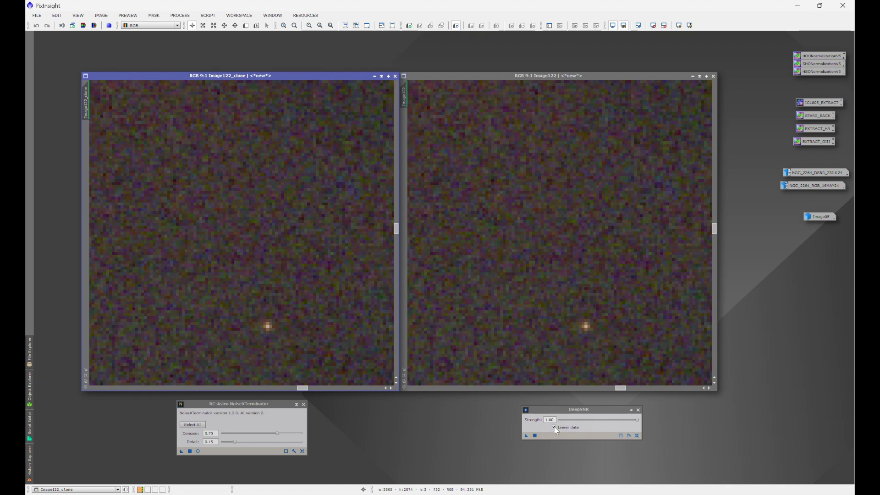
pyautogui.moveTo(526, 435); pyautogui.dragTo(506, 311)
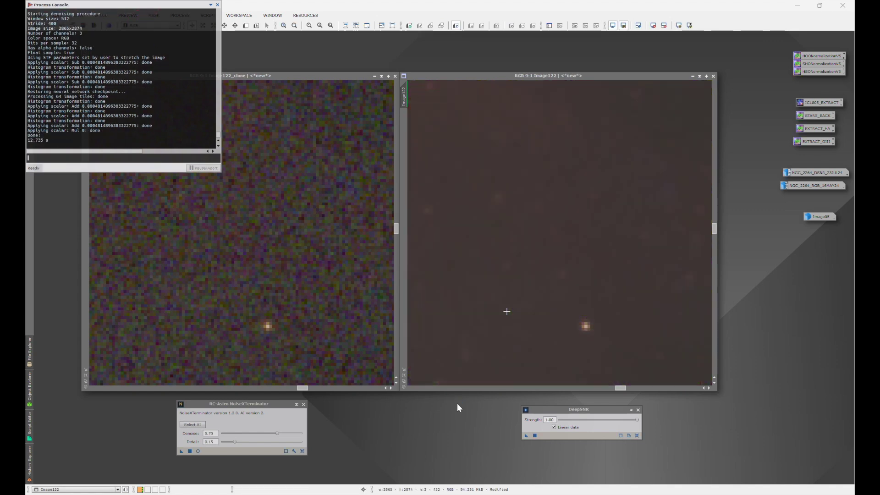
# - Set NoiseXTerminator's Denoise to 0.90, apply it to the cloned image, and close the process console
pyautogui.moveTo(277, 433); pyautogui.dragTo(292, 433)
pyautogui.moveTo(181, 451); pyautogui.dragTo(303, 455)
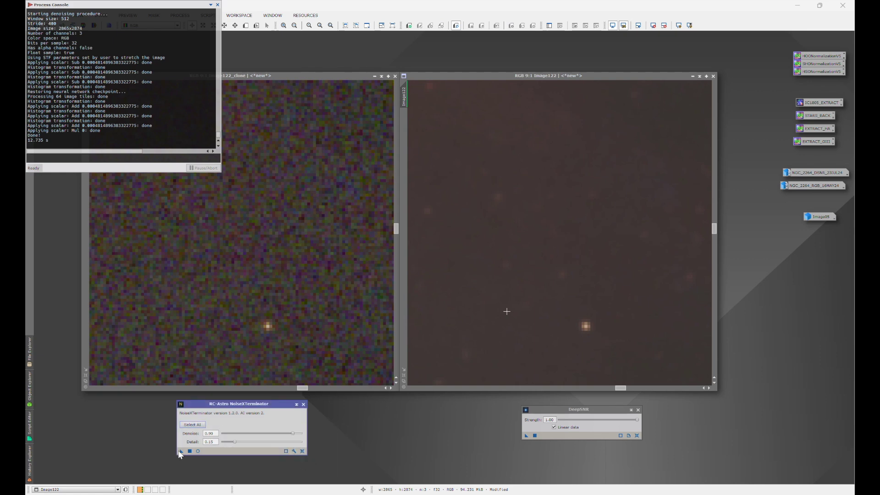
pyautogui.moveTo(180, 452); pyautogui.dragTo(188, 305)
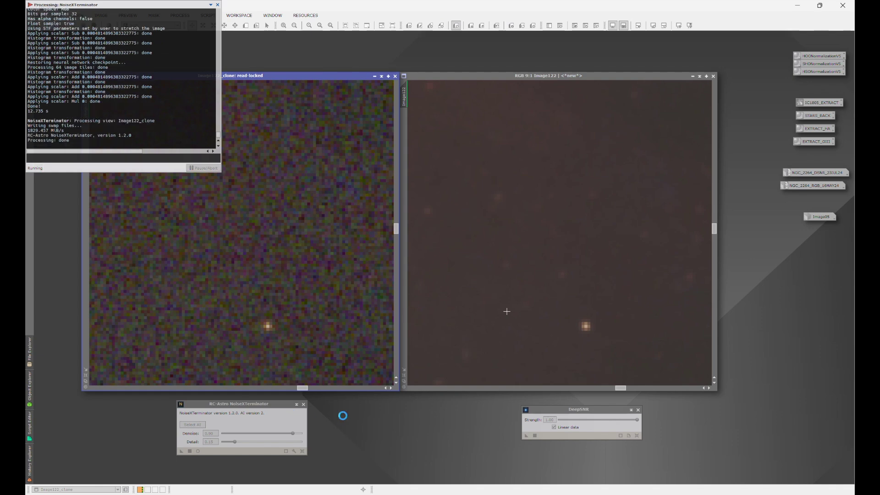
pyautogui.click(217, 5)
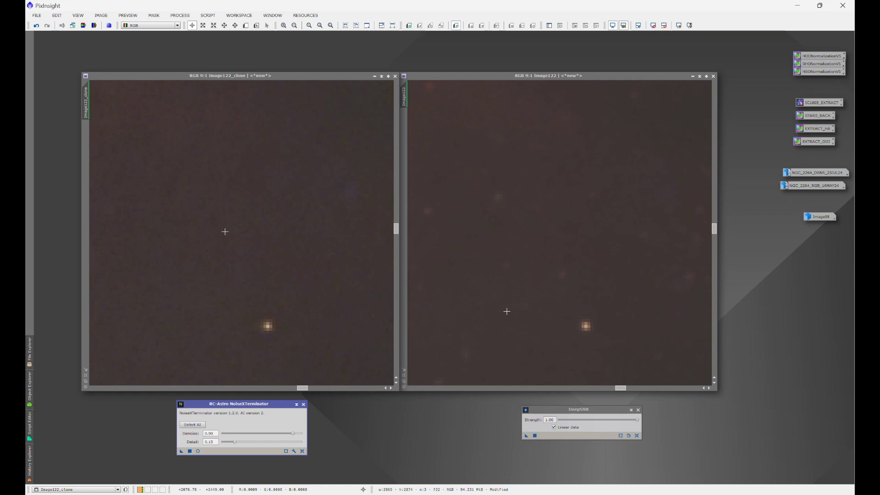
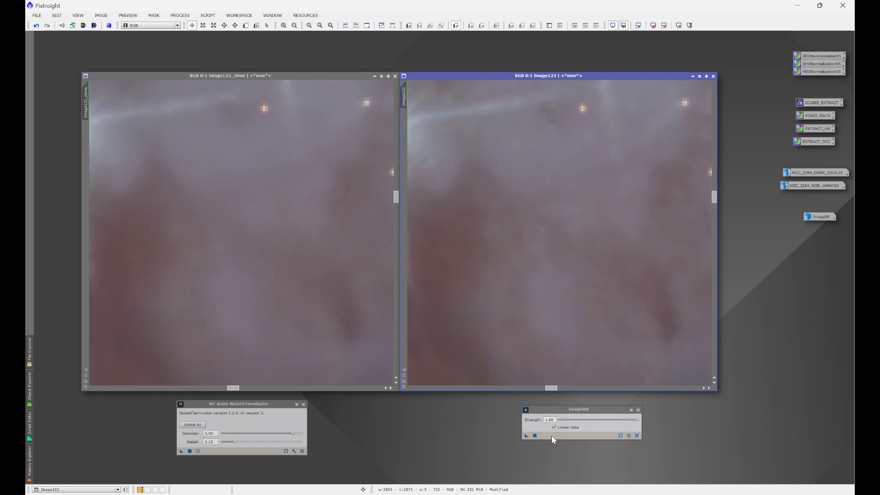
# - Examine the nebula detail around the bright stars up close and match the clone's view to the original at 12:1 for comparison
pyautogui.scroll(-3, 542, 316)
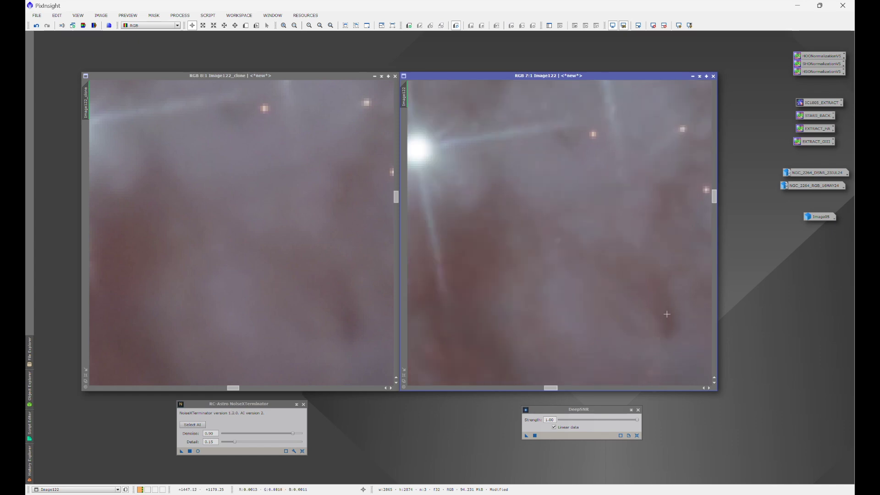
pyautogui.scroll(-5, 538, 362)
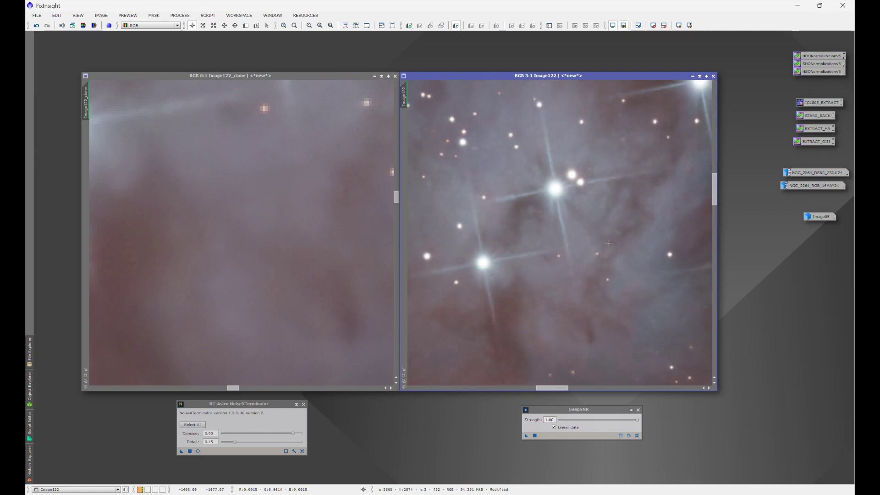
pyautogui.scroll(7, 609, 246)
pyautogui.scroll(-5, 609, 246)
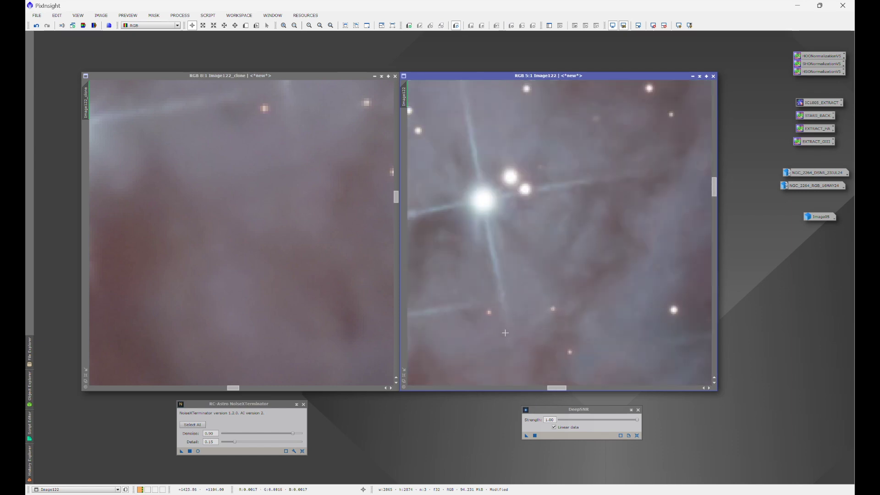
pyautogui.scroll(8, 591, 230)
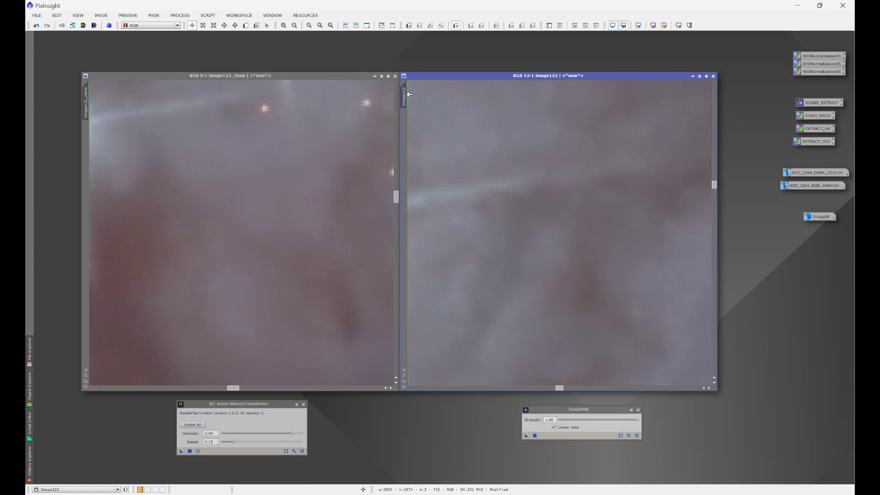
pyautogui.moveTo(87, 101); pyautogui.dragTo(87, 102)
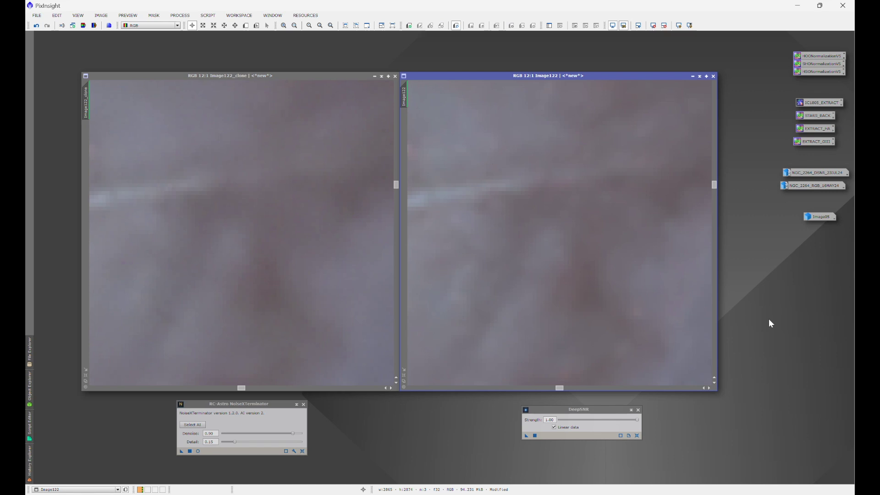
# - Restore the minimized finished nebula image, examine its noise up close and as a whole, and minimize it again
pyautogui.doubleClick(815, 216)
pyautogui.scroll(8, 359, 192)
pyautogui.scroll(4, 360, 193)
pyautogui.moveTo(503, 230); pyautogui.dragTo(504, 224)
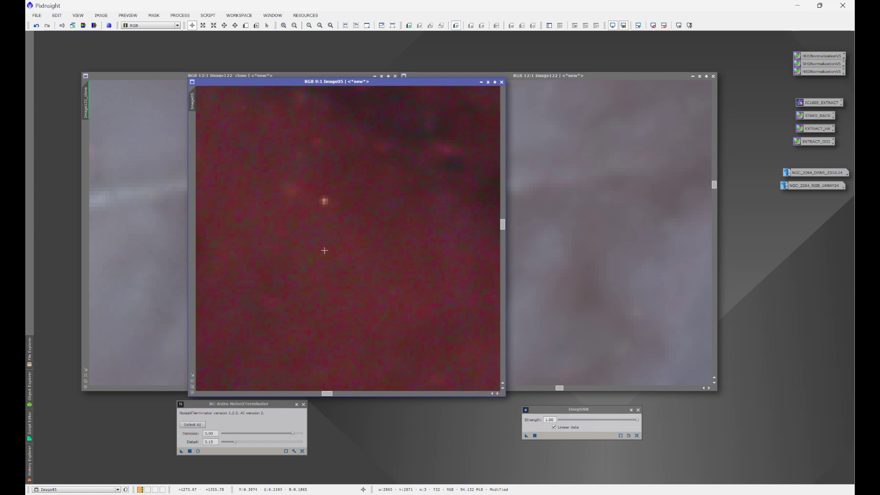
pyautogui.scroll(-1, 411, 274)
pyautogui.scroll(-9, 411, 274)
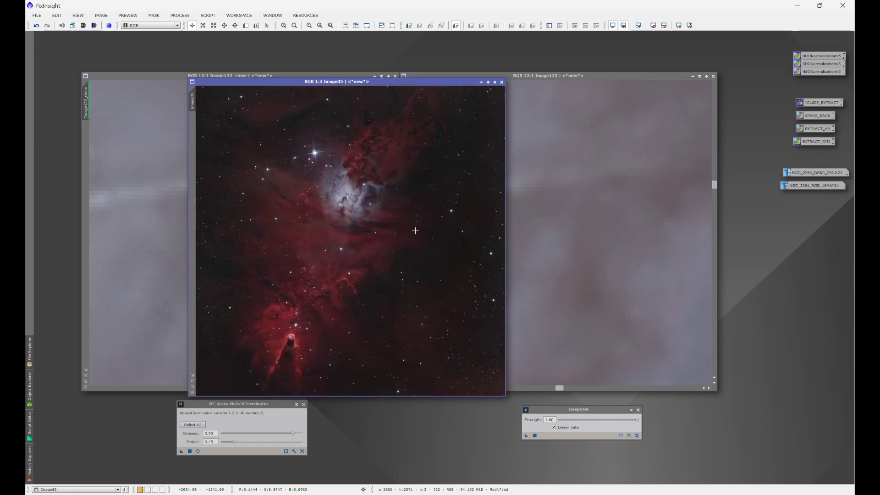
pyautogui.click(481, 82)
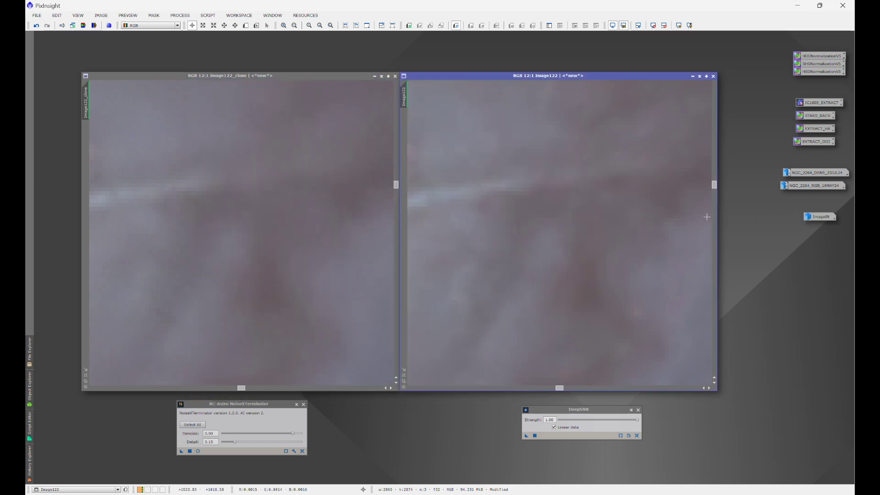
# - Minimize the DeepSNR and NoiseXTerminator images and park their icons near the other workspace icons
pyautogui.click(692, 76)
pyautogui.click(375, 77)
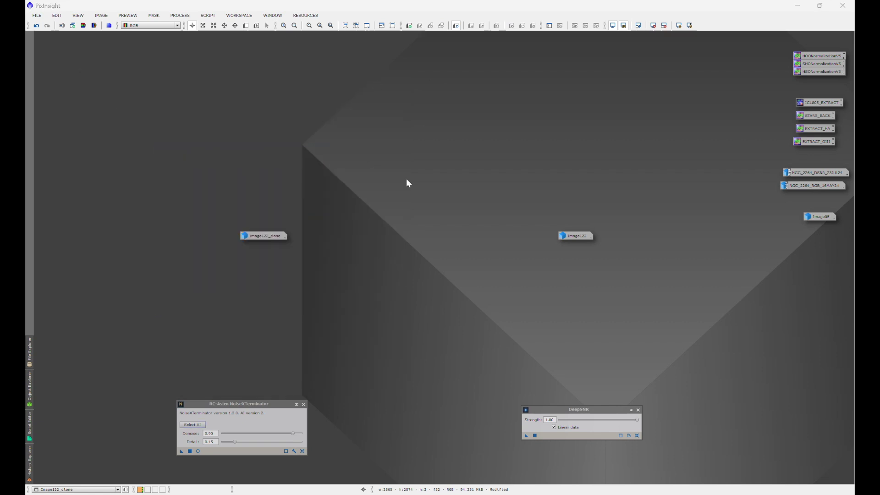
pyautogui.click(579, 234)
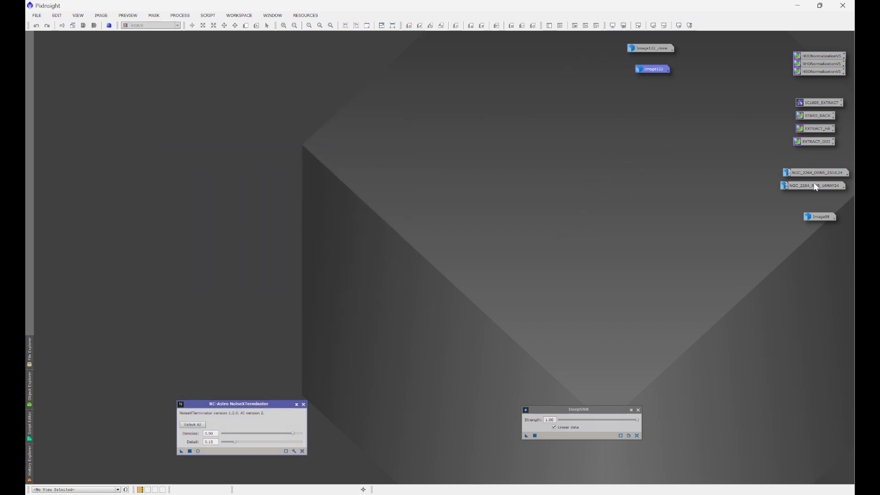
# - Restore the minimized NGC_2264_RGB_16MAY24 image and examine its nebula detail at 6:1
pyautogui.moveTo(810, 188)
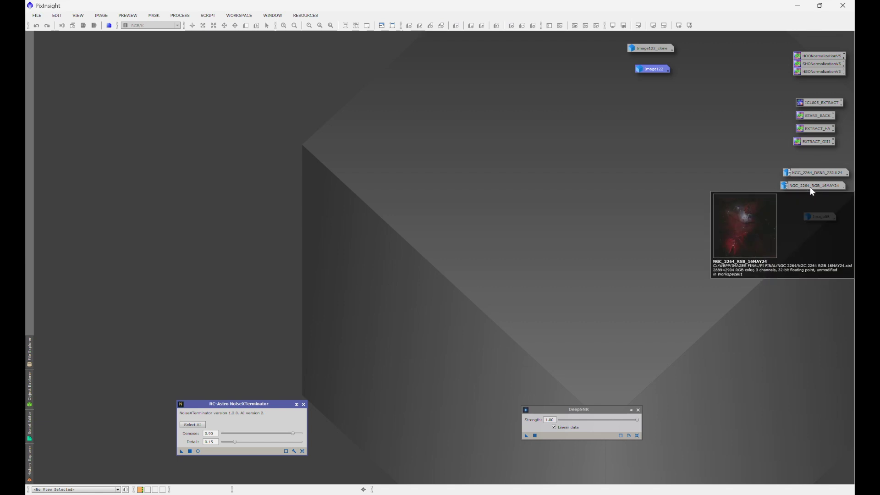
pyautogui.doubleClick(813, 186)
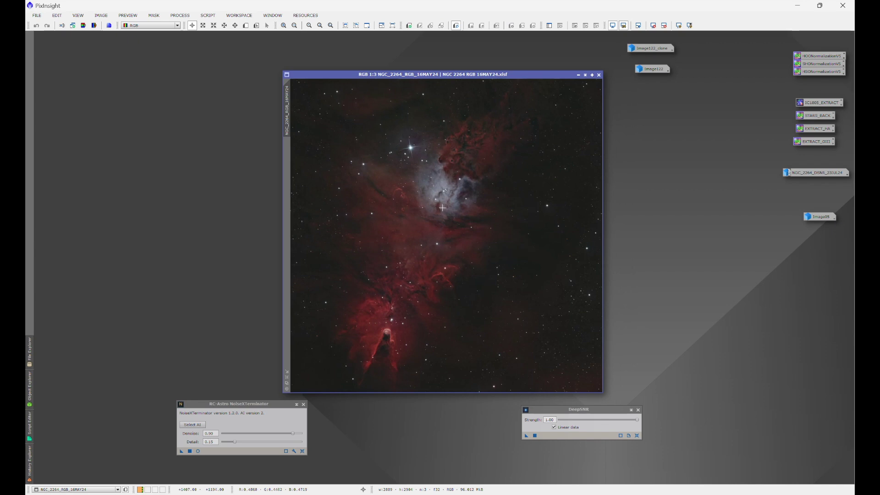
pyautogui.scroll(6, 442, 207)
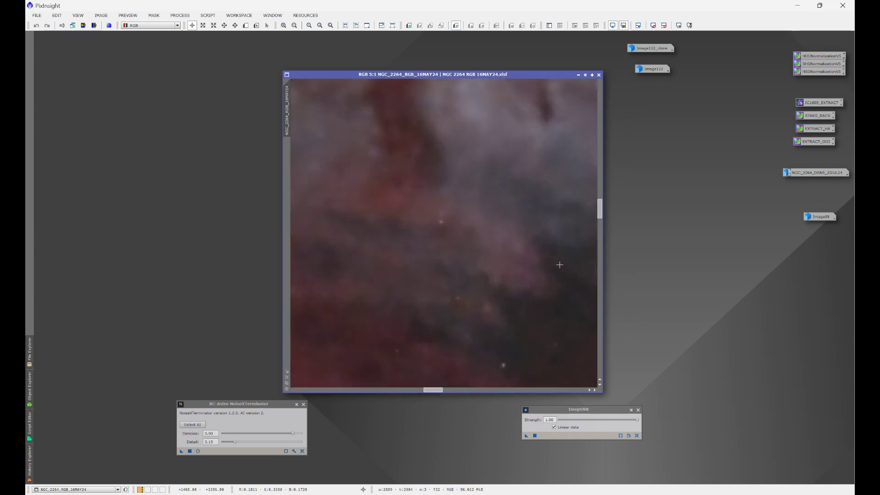
pyautogui.scroll(1, 503, 321)
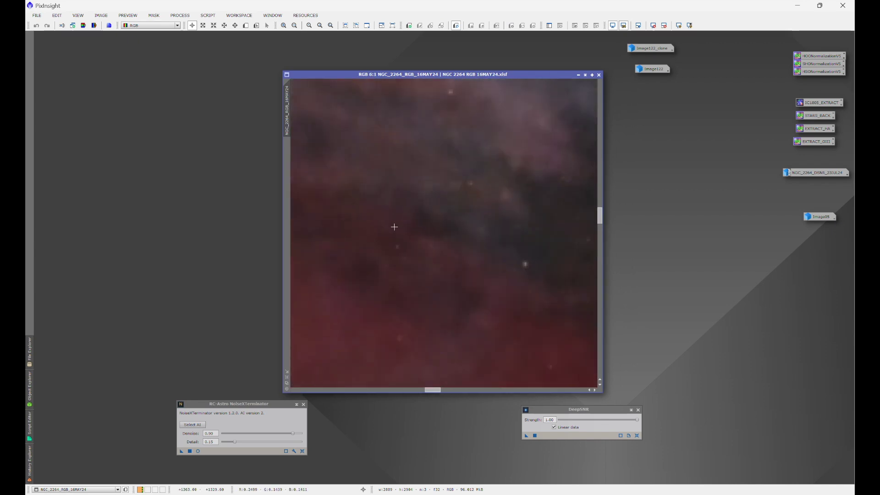
# - Restore the NGC_2264_DSNR_23JUL24 image, place it beside NGC_2264_RGB_16MAY24, and match its view to that image at 6:1
pyautogui.doubleClick(819, 172)
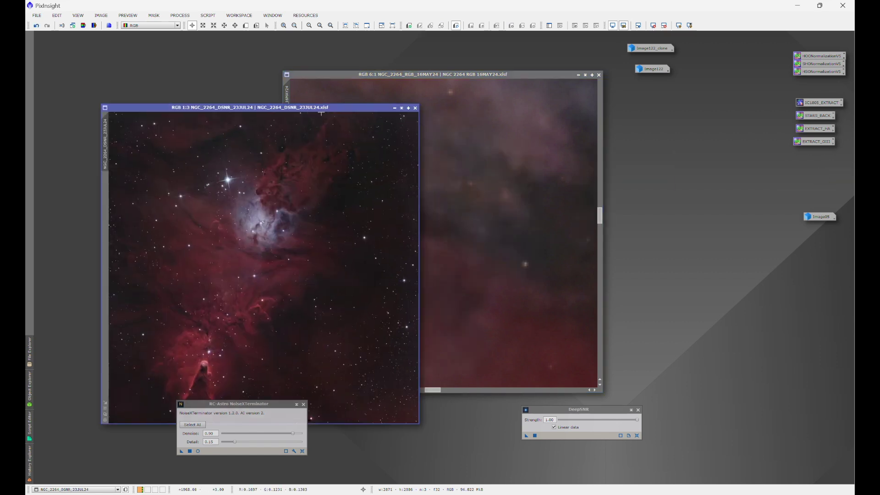
pyautogui.moveTo(320, 106); pyautogui.dragTo(280, 70)
pyautogui.moveTo(424, 73); pyautogui.dragTo(522, 72)
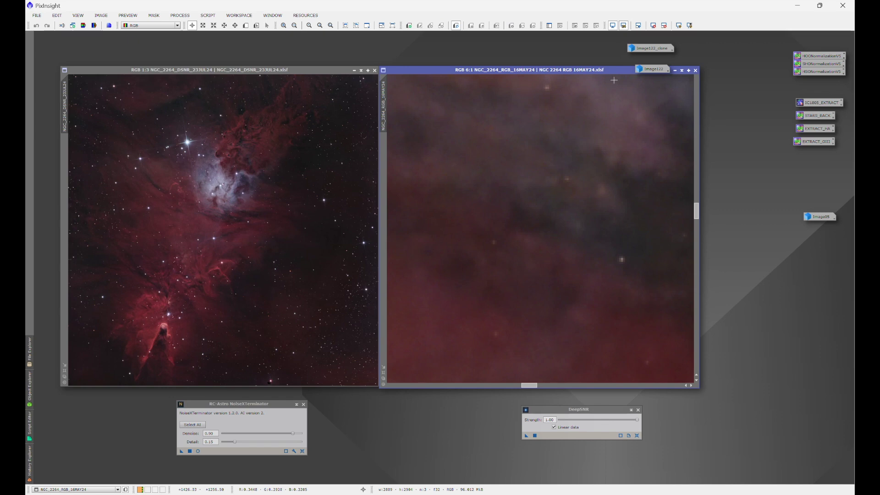
pyautogui.moveTo(653, 69); pyautogui.dragTo(712, 50)
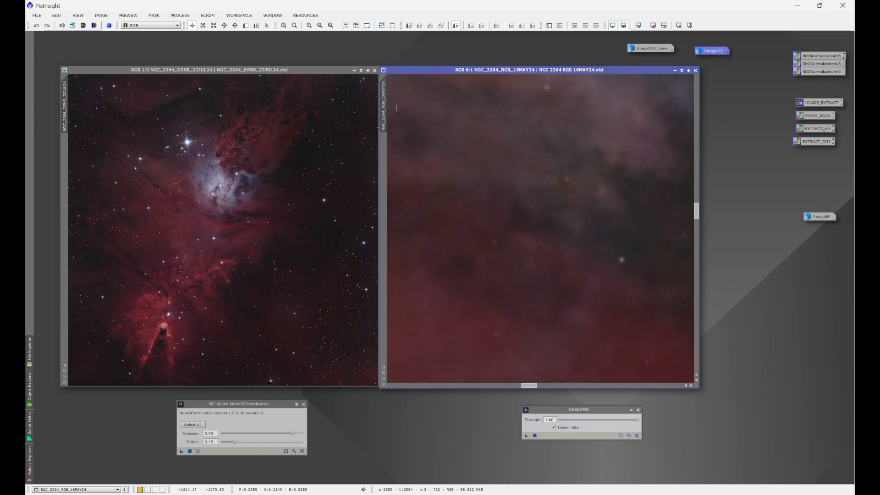
pyautogui.moveTo(383, 110); pyautogui.dragTo(64, 109)
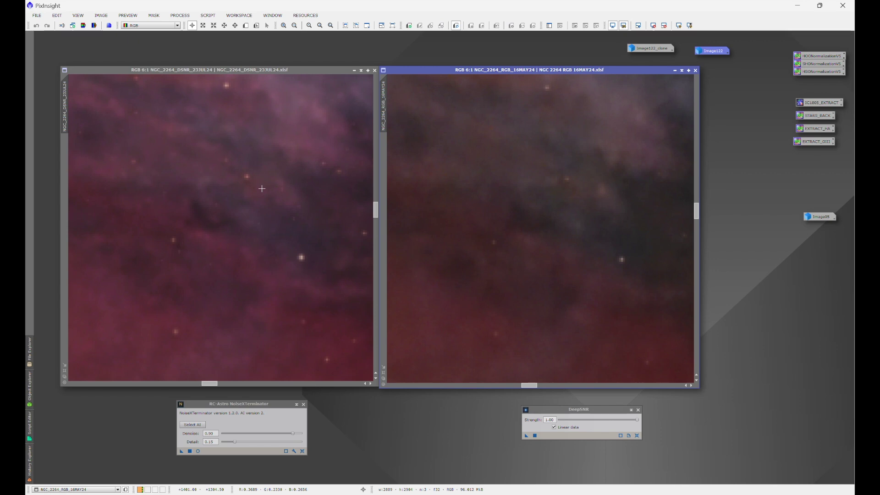
# - Restore Image05, match its view to NGC_2264_DSNR_23JUL24 at 6:1 to compare the noise, and minimize it again
pyautogui.doubleClick(819, 216)
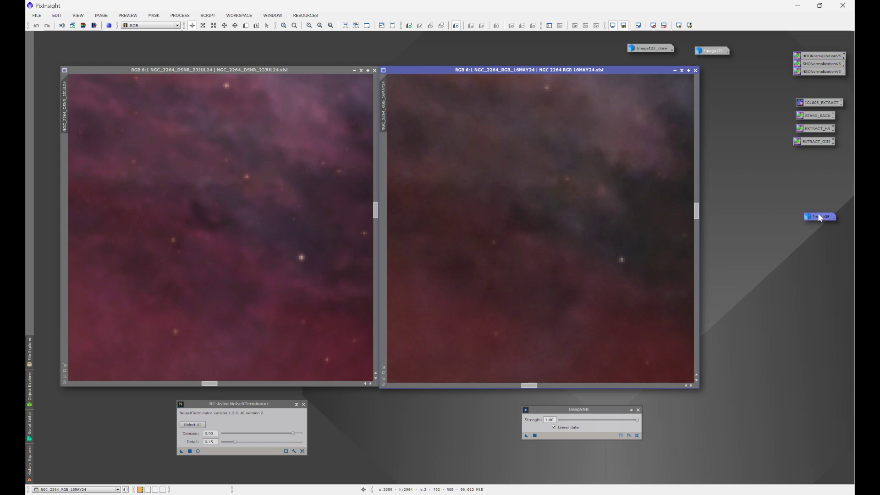
pyautogui.scroll(6, 346, 227)
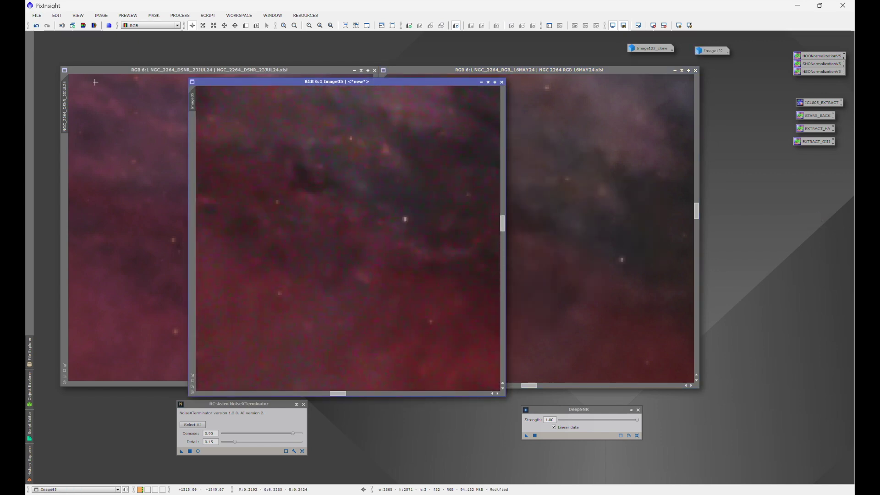
pyautogui.click(185, 109)
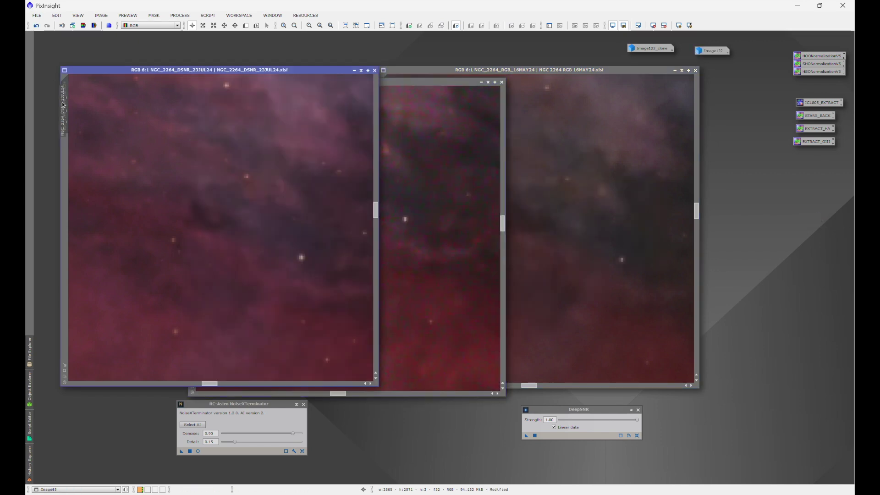
pyautogui.moveTo(404, 84); pyautogui.dragTo(620, 74)
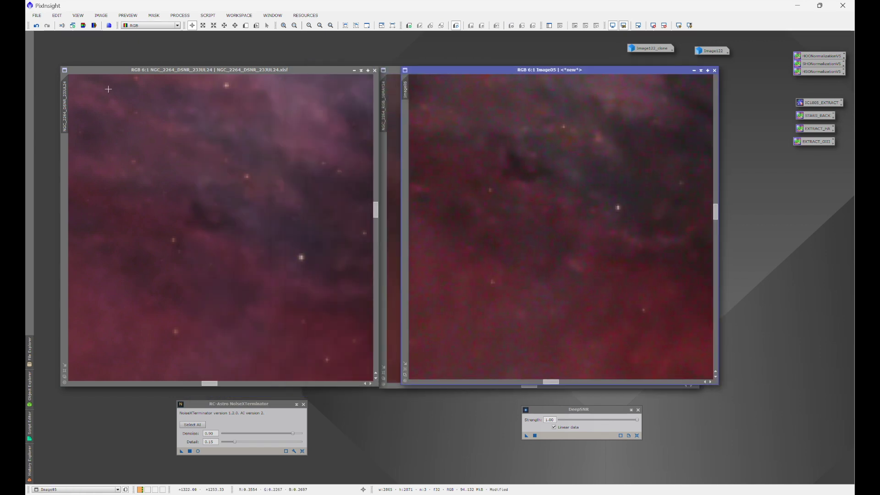
pyautogui.moveTo(65, 99); pyautogui.dragTo(404, 90)
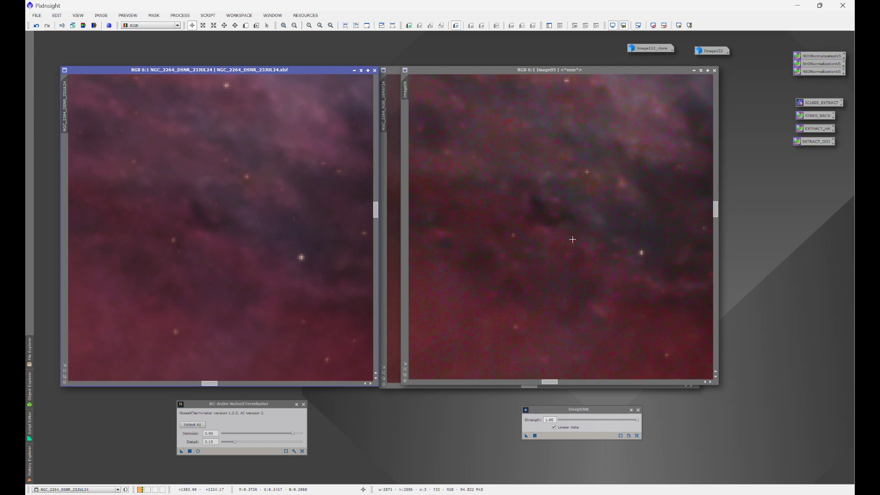
pyautogui.moveTo(533, 69); pyautogui.dragTo(650, 164)
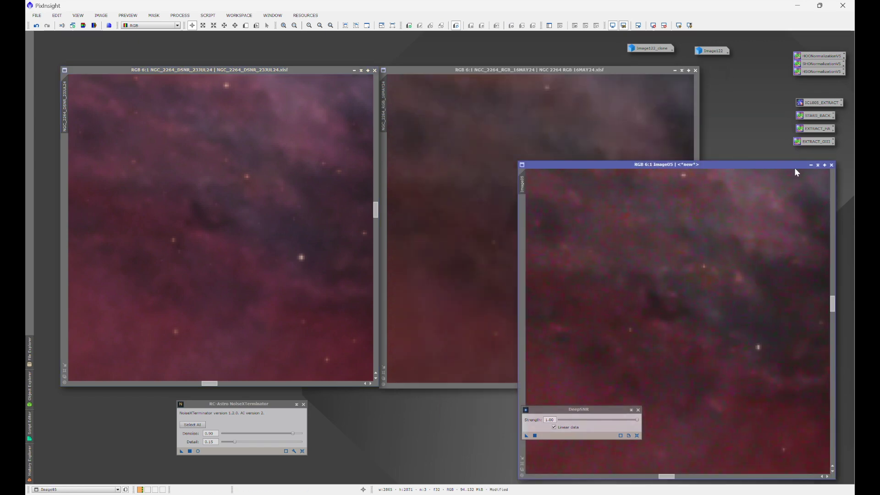
pyautogui.click(810, 165)
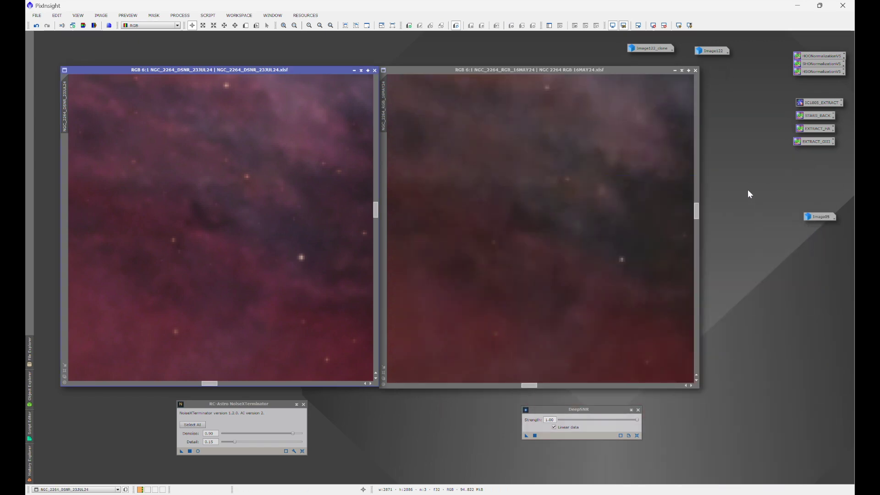